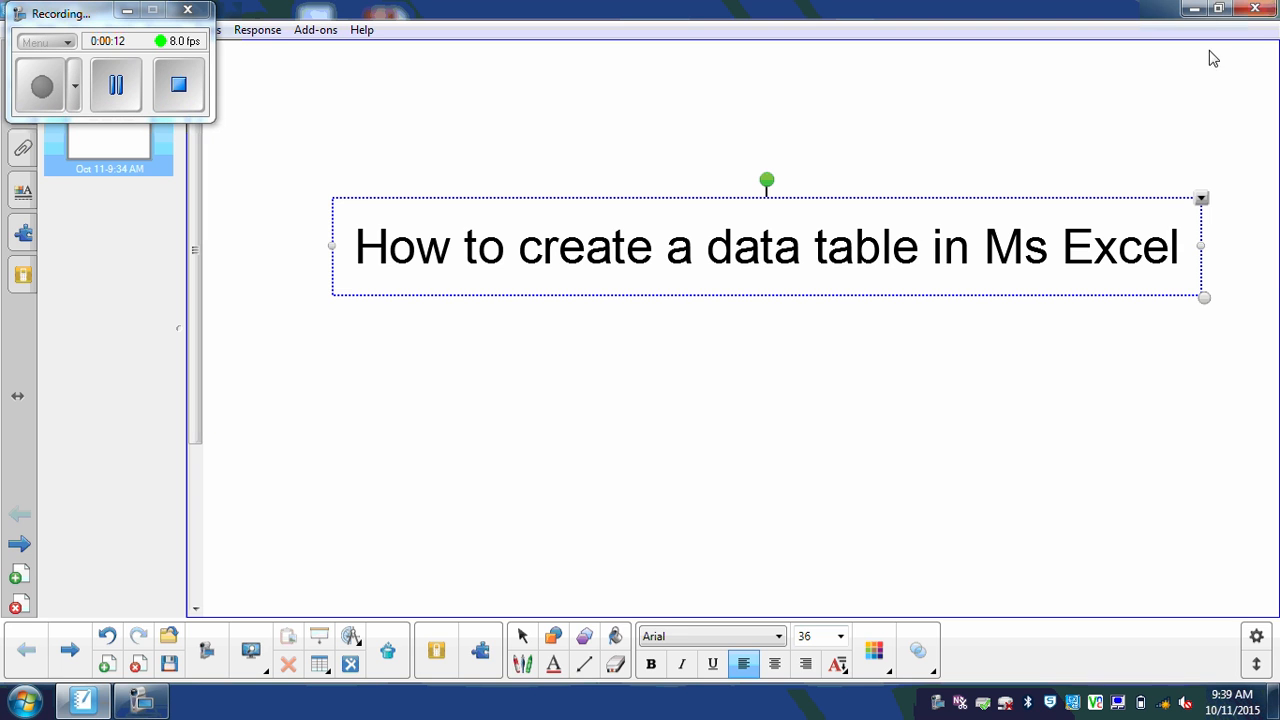
Step: Minimize the SMART Notebook 'How to create a data table in Ms Excel' page to reveal the desktop
click(1194, 8)
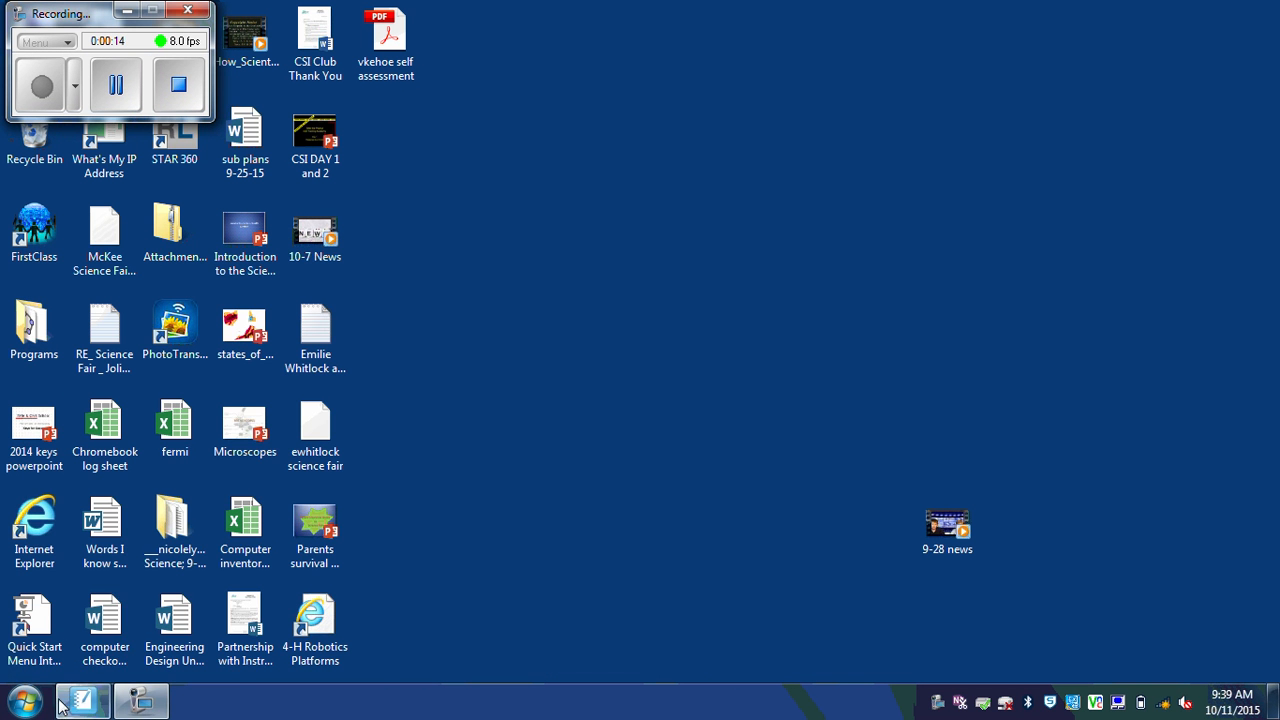
Step: Launch Excel 2013 from the Microsoft Office 2013 group in the Start menu
click(25, 703)
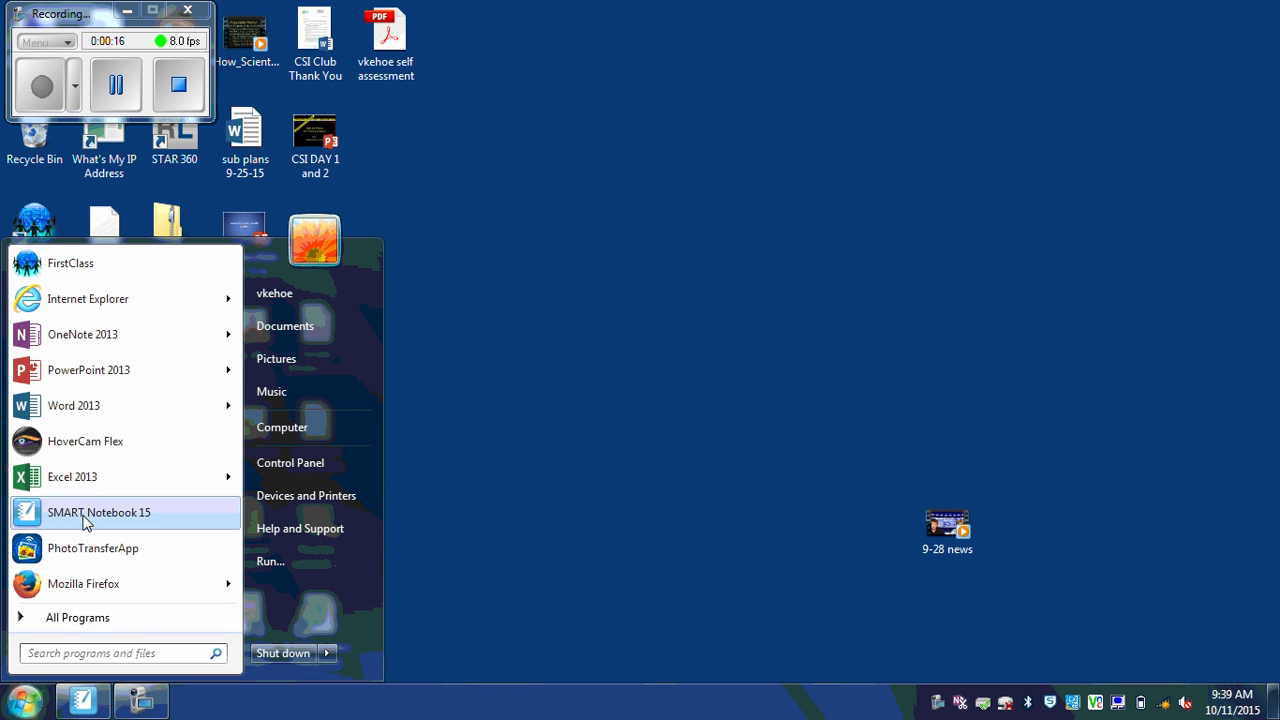
click(80, 620)
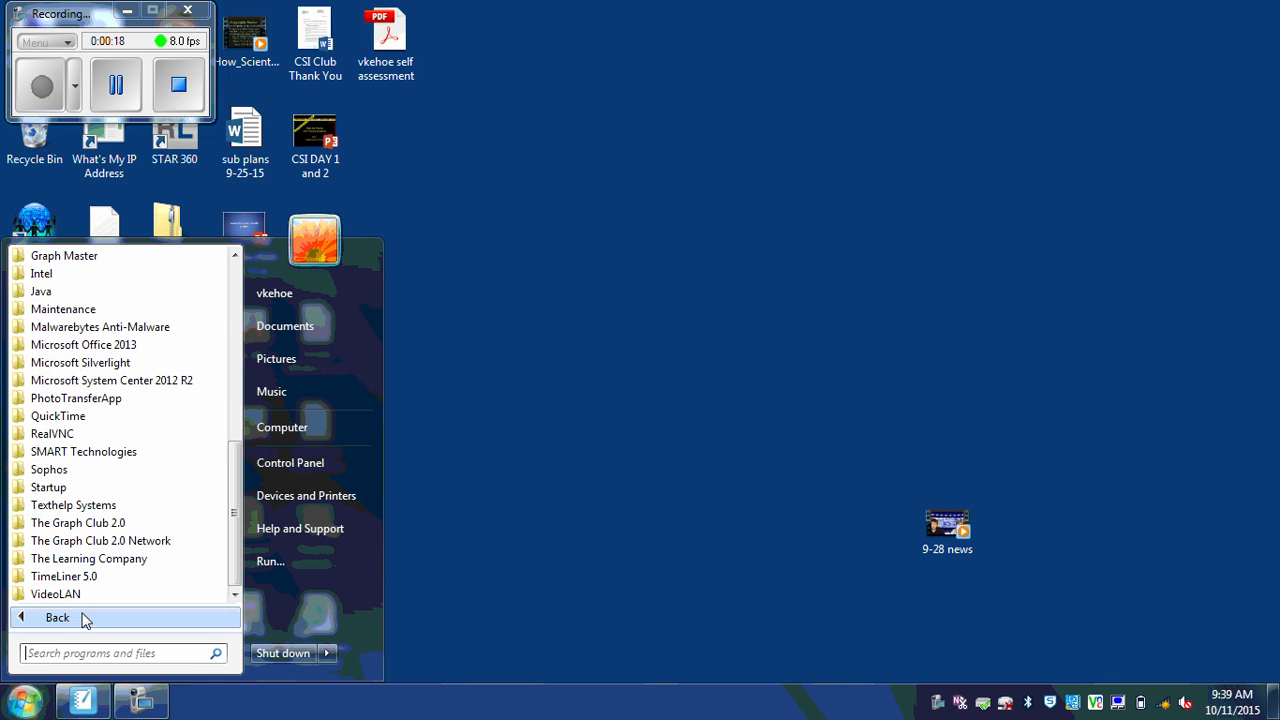
click(147, 344)
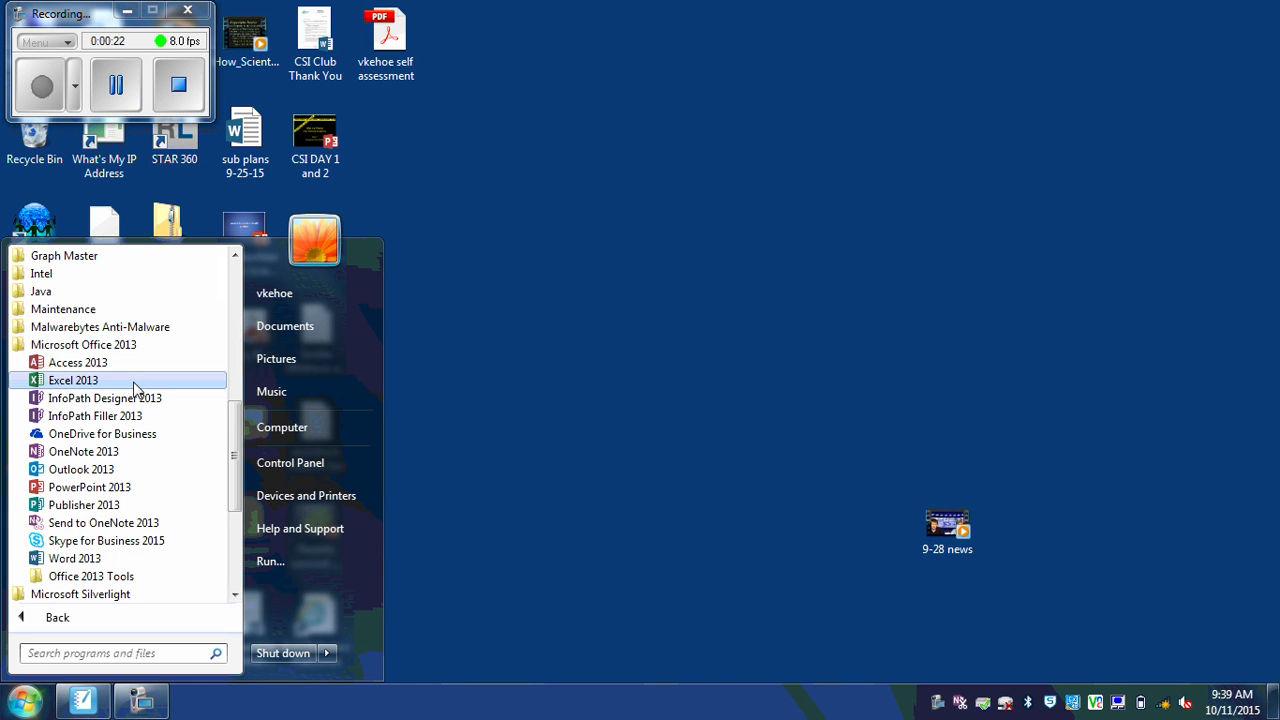
click(135, 385)
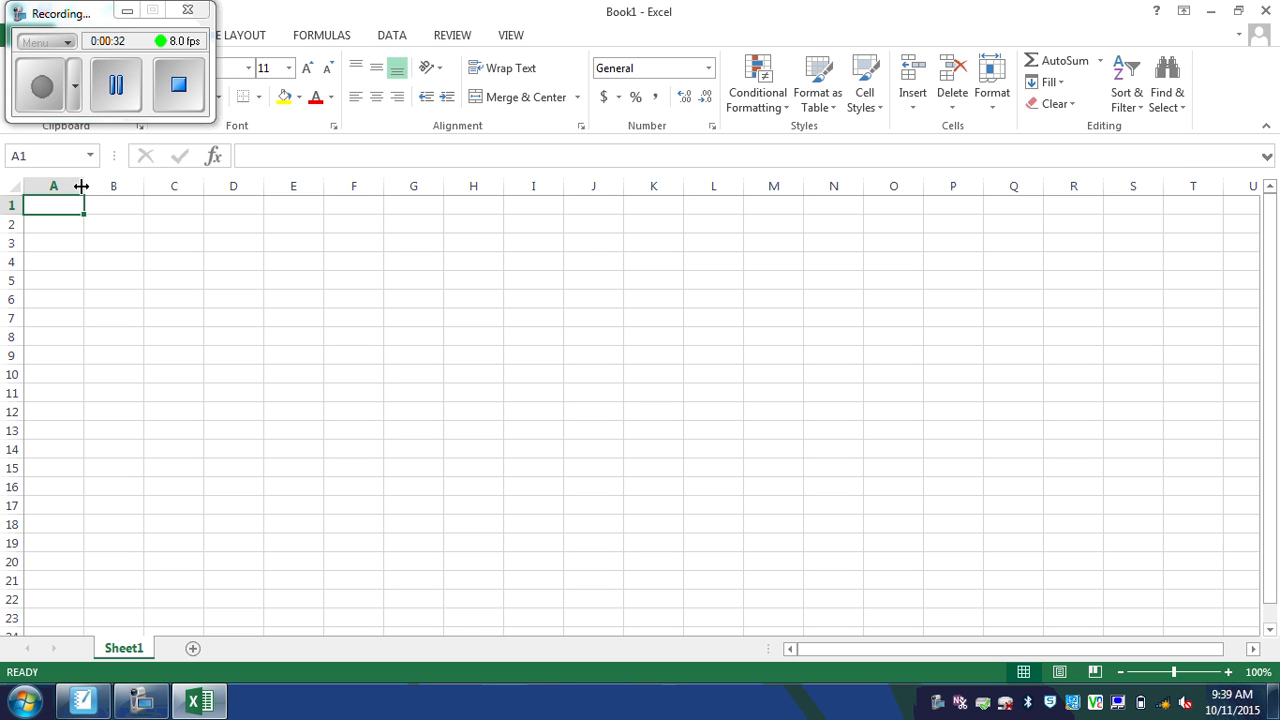
Step: Widen column A, enter Mega, Mini and Regular in A2:A4, then widen column B
drag(82, 186, 200, 187)
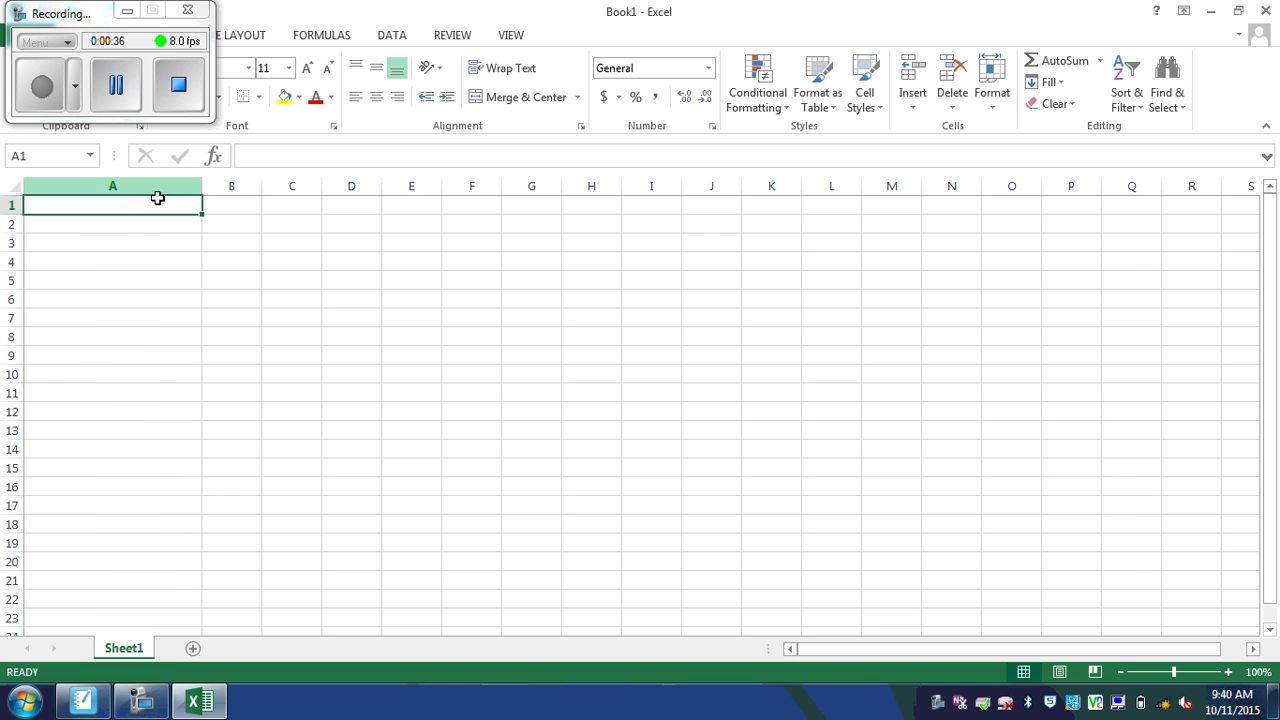
click(129, 230)
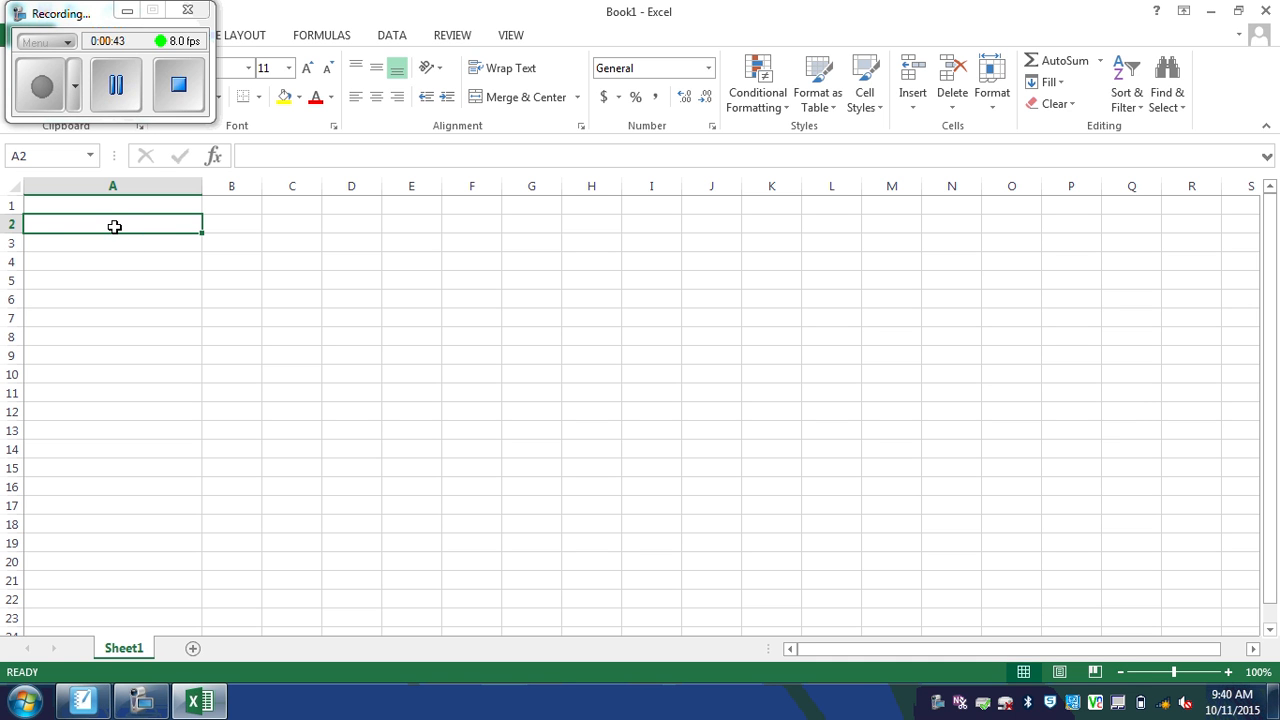
text(Mega)
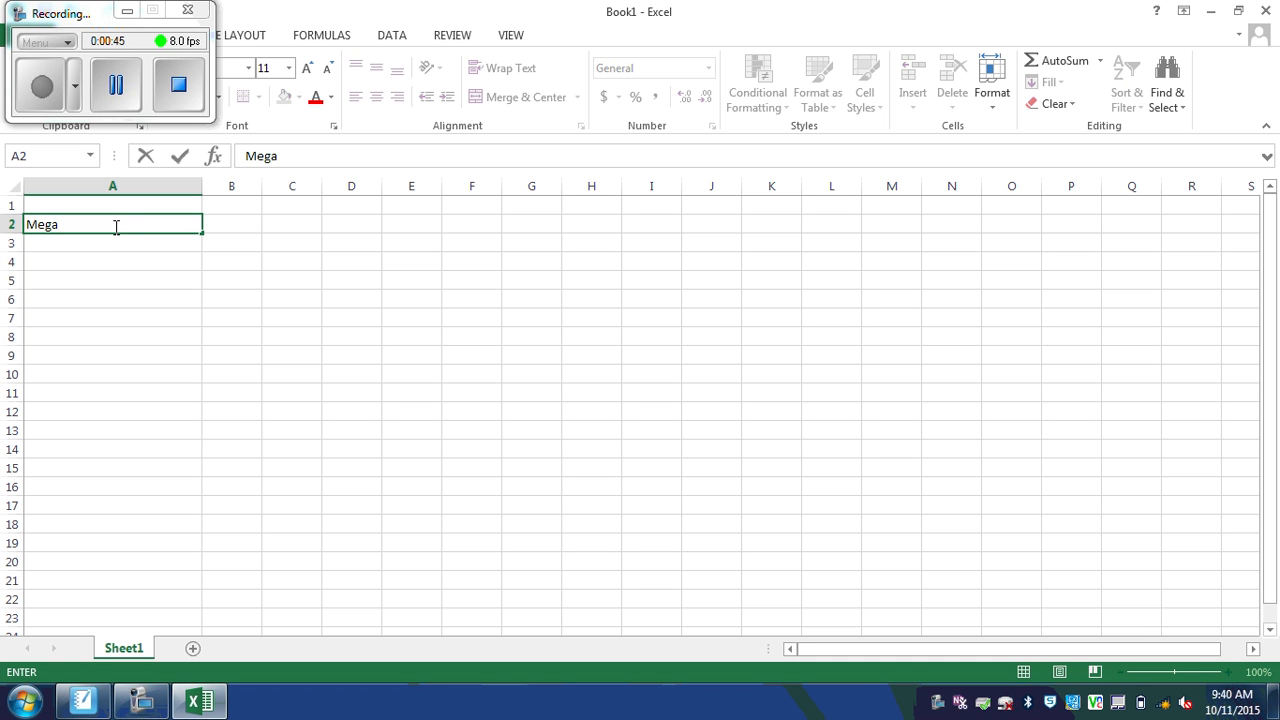
key(Return)
text(Mini)
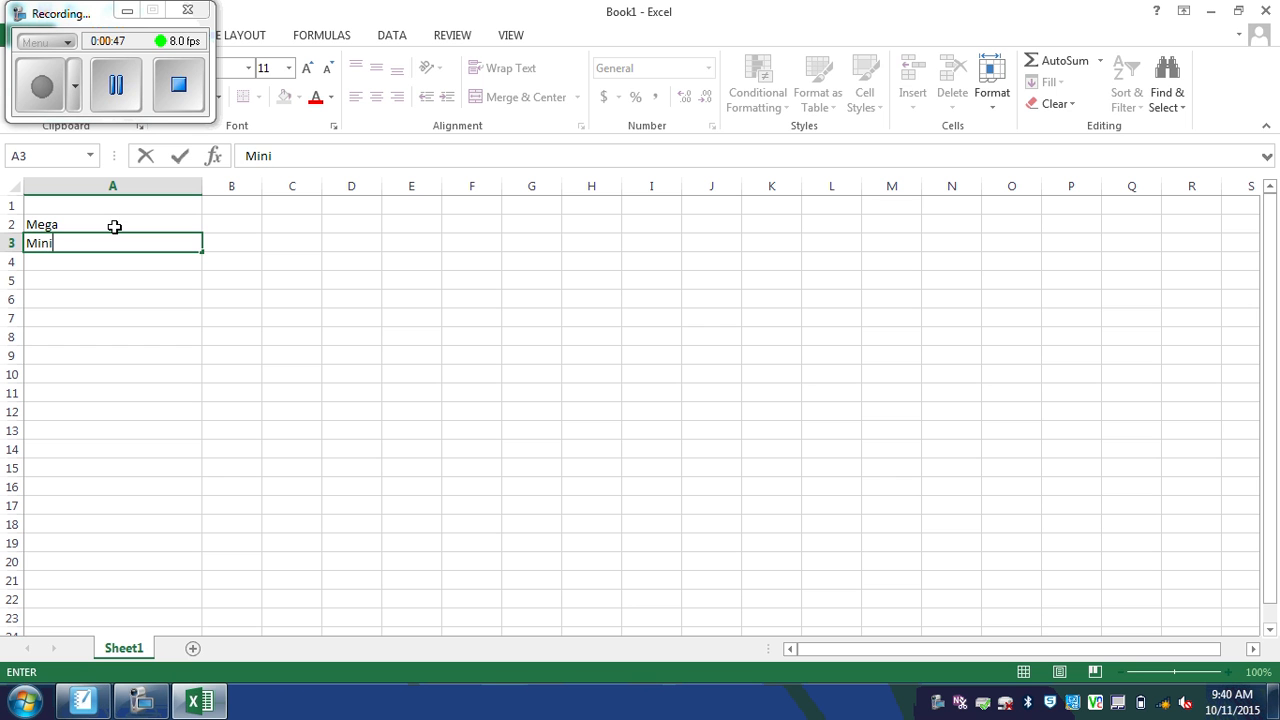
key(Return)
text(Regular)
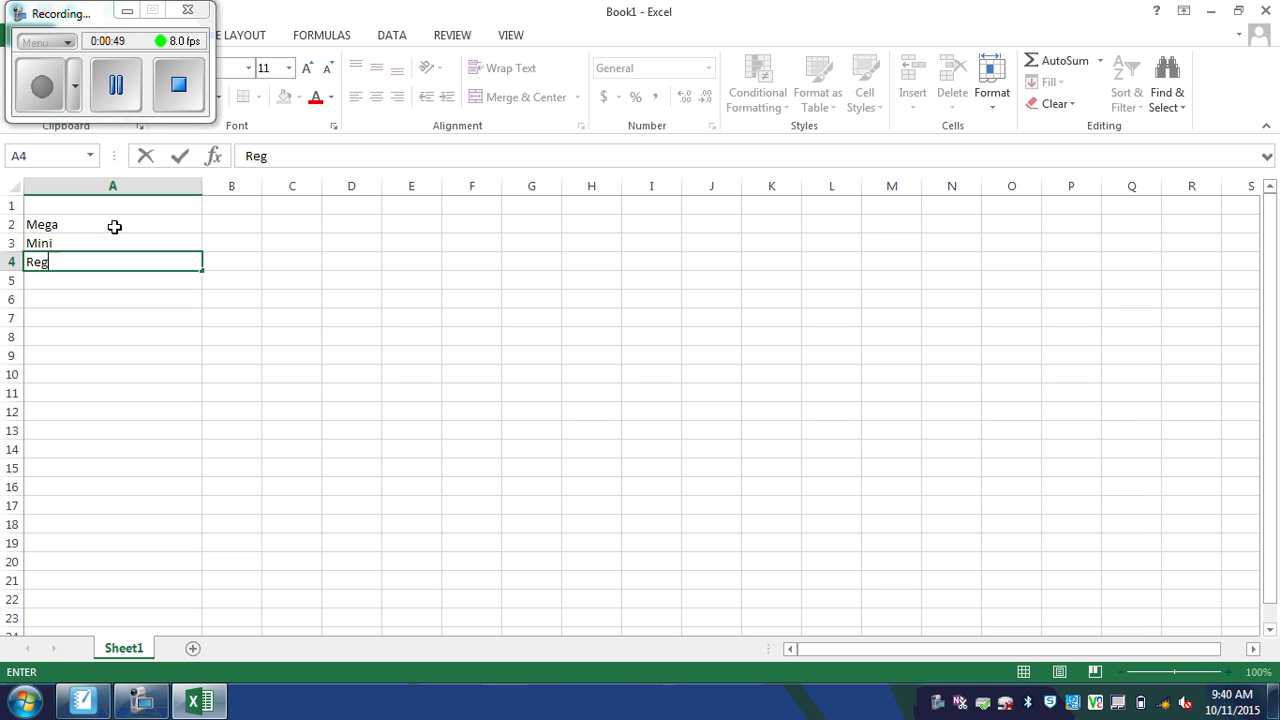
click(246, 205)
drag(260, 184, 301, 184)
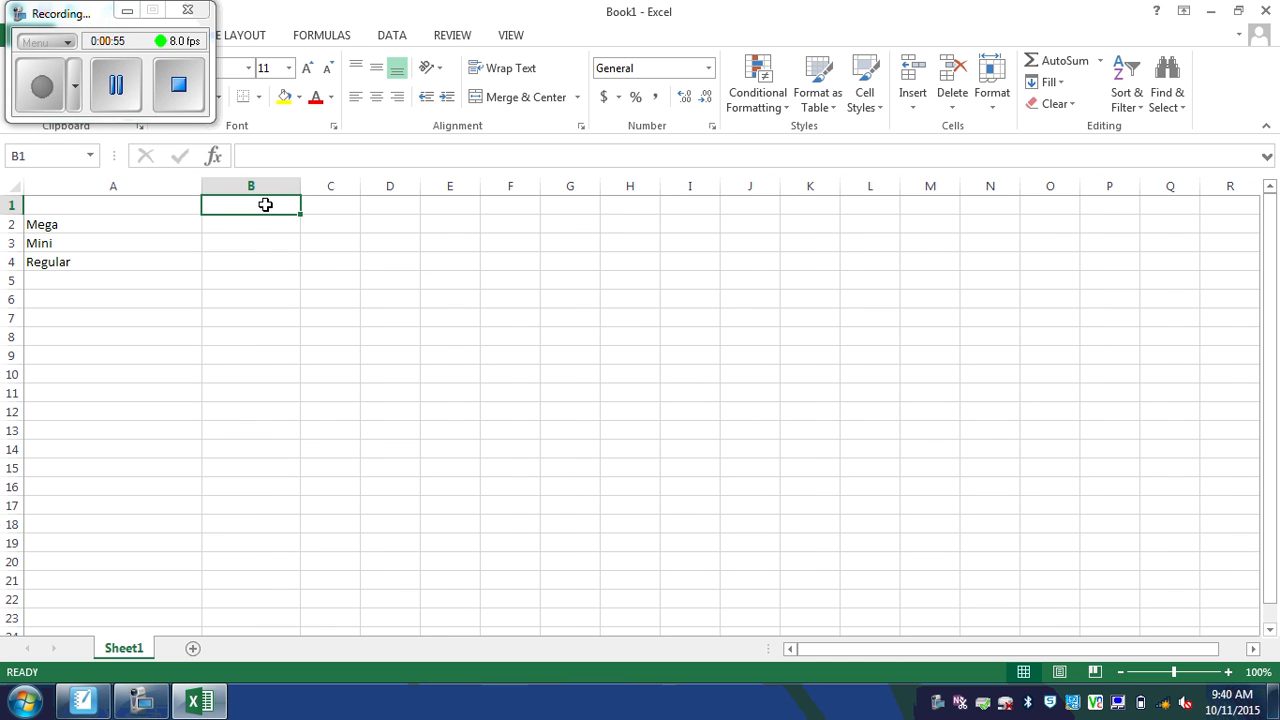
Step: Enter Trial 1 (cm), Trial 2 (cm), Trial 3 (cm) in B1:D1, widening column C, and select A1:D4
text(Trial 1)
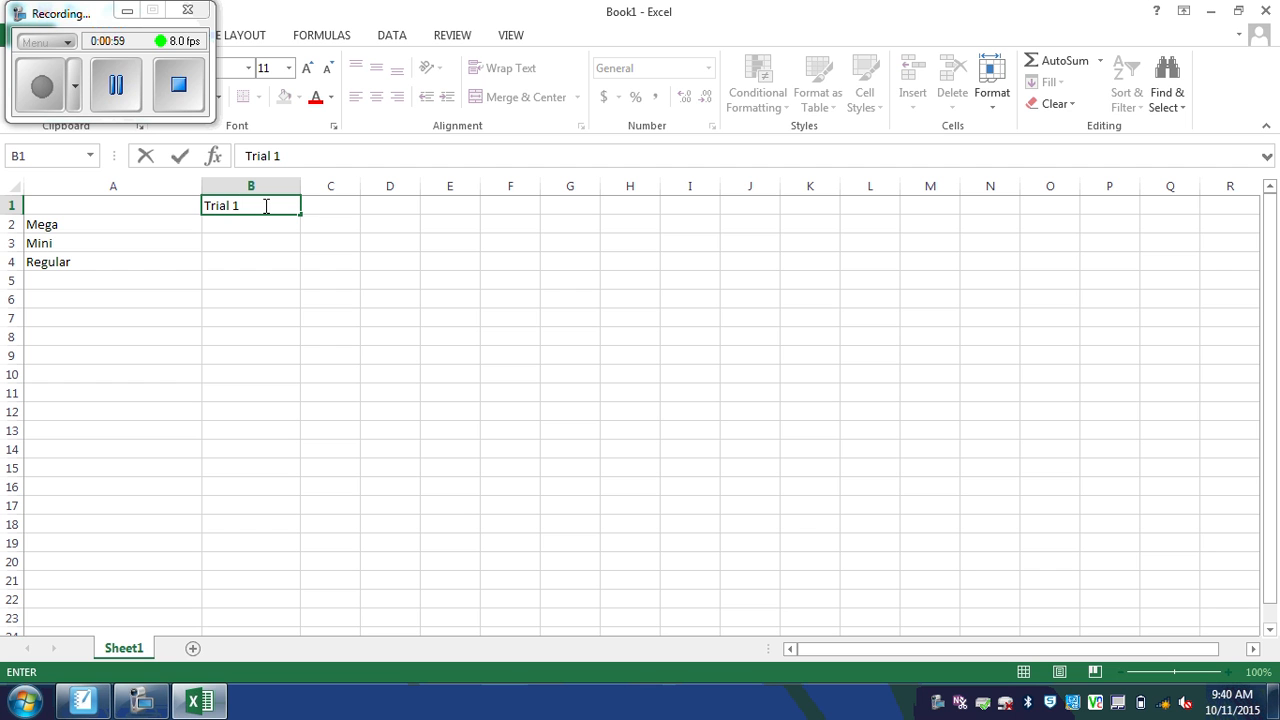
text( (cm)
click(334, 205)
drag(359, 192, 392, 190)
text(Trial)
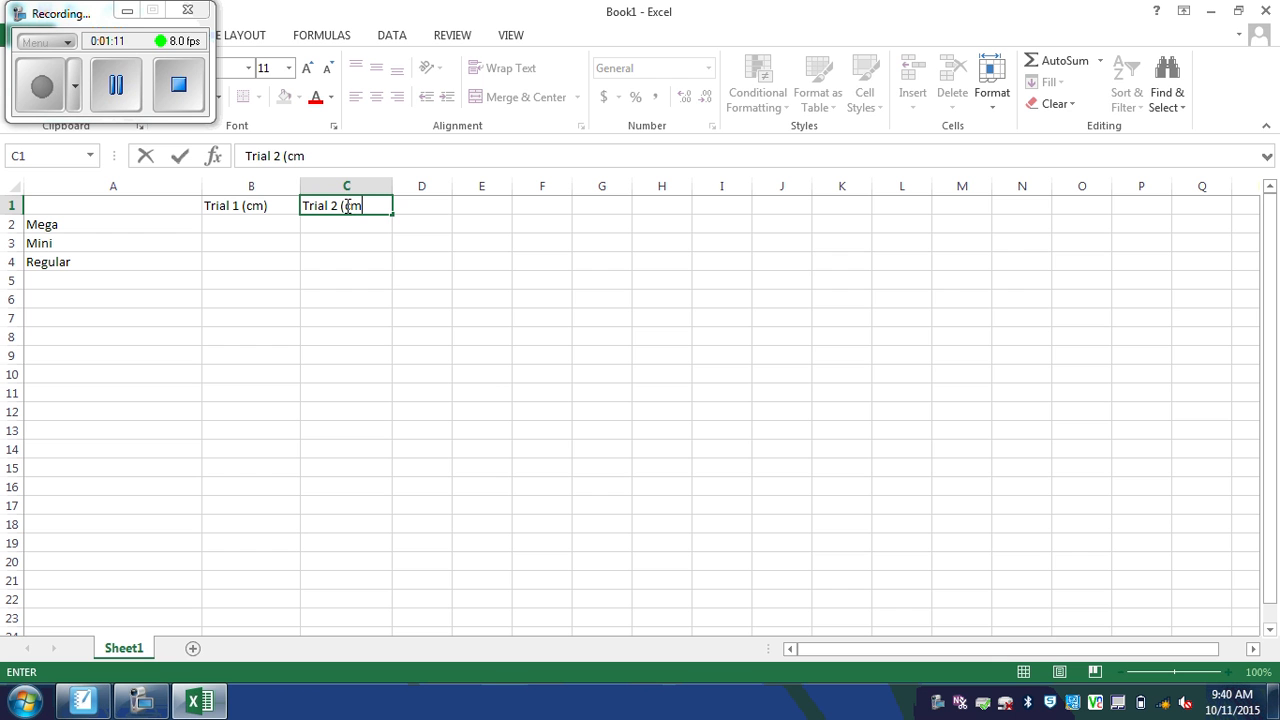
key(Tab)
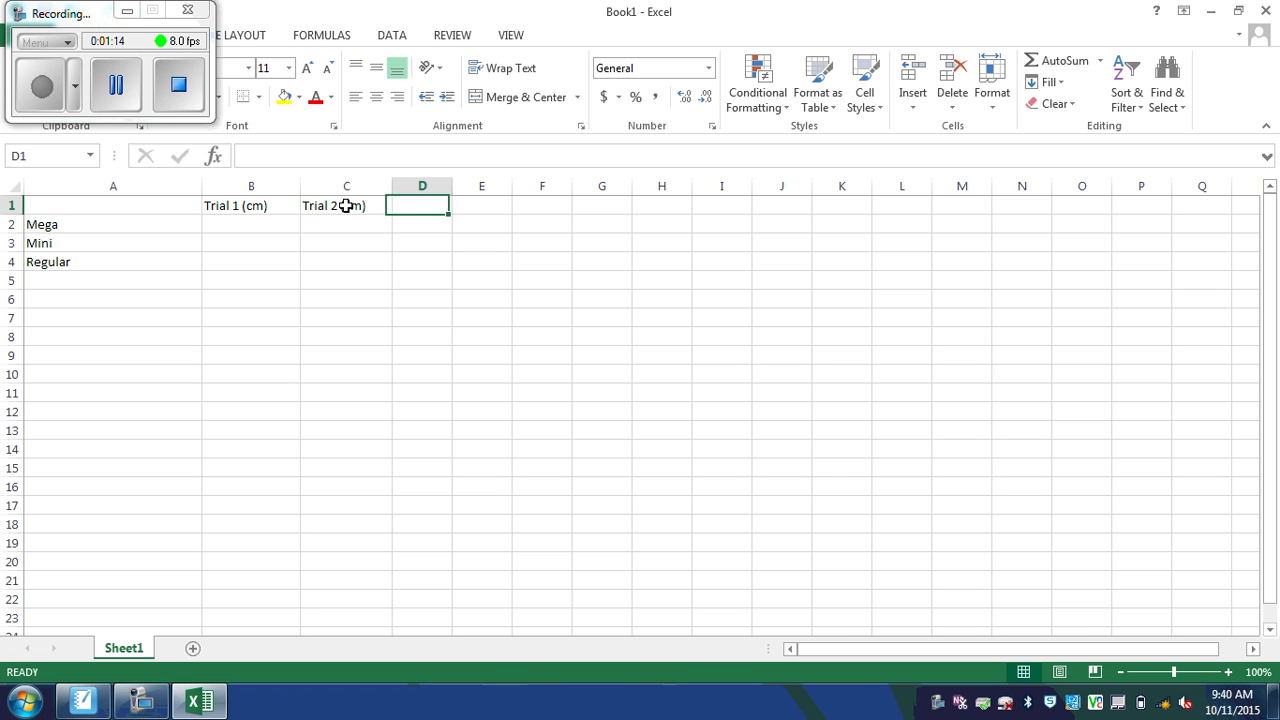
text(Trial 3 (cm)
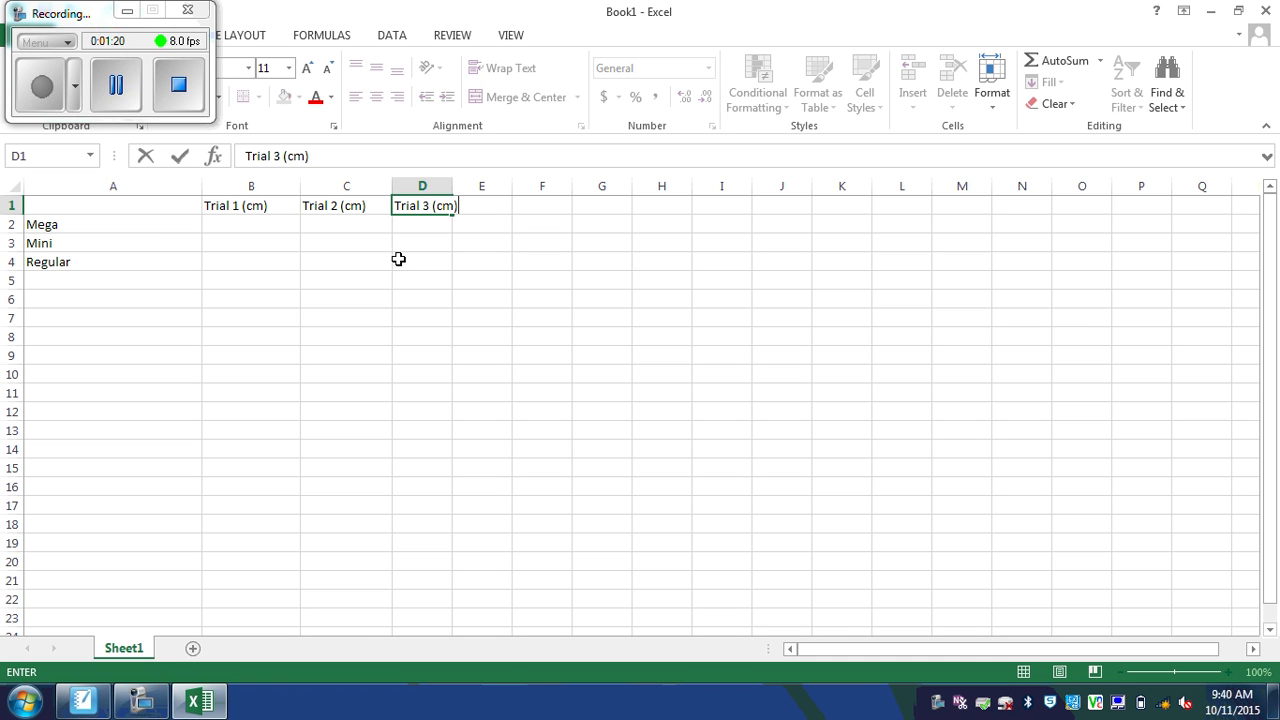
click(328, 257)
click(105, 205)
drag(105, 205, 414, 264)
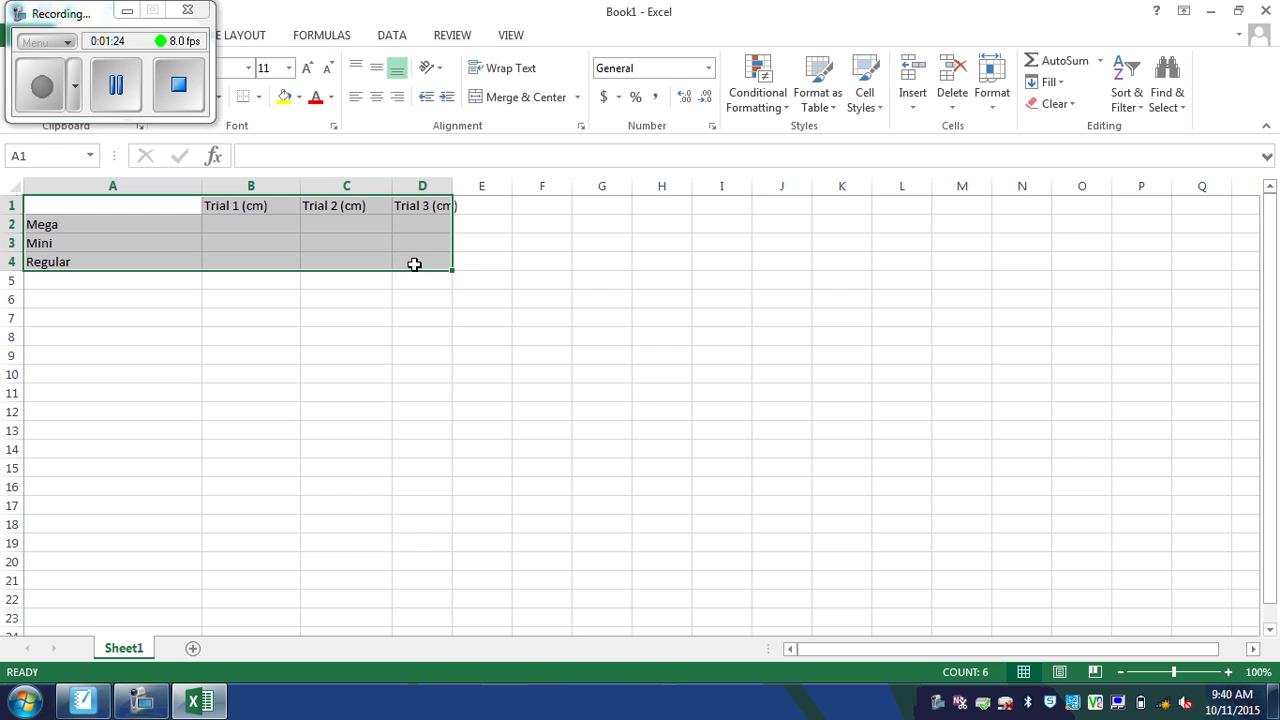
Step: Center A1:D4 horizontally and vertically and turn on Wrap text in Format Cells
right_click(371, 243)
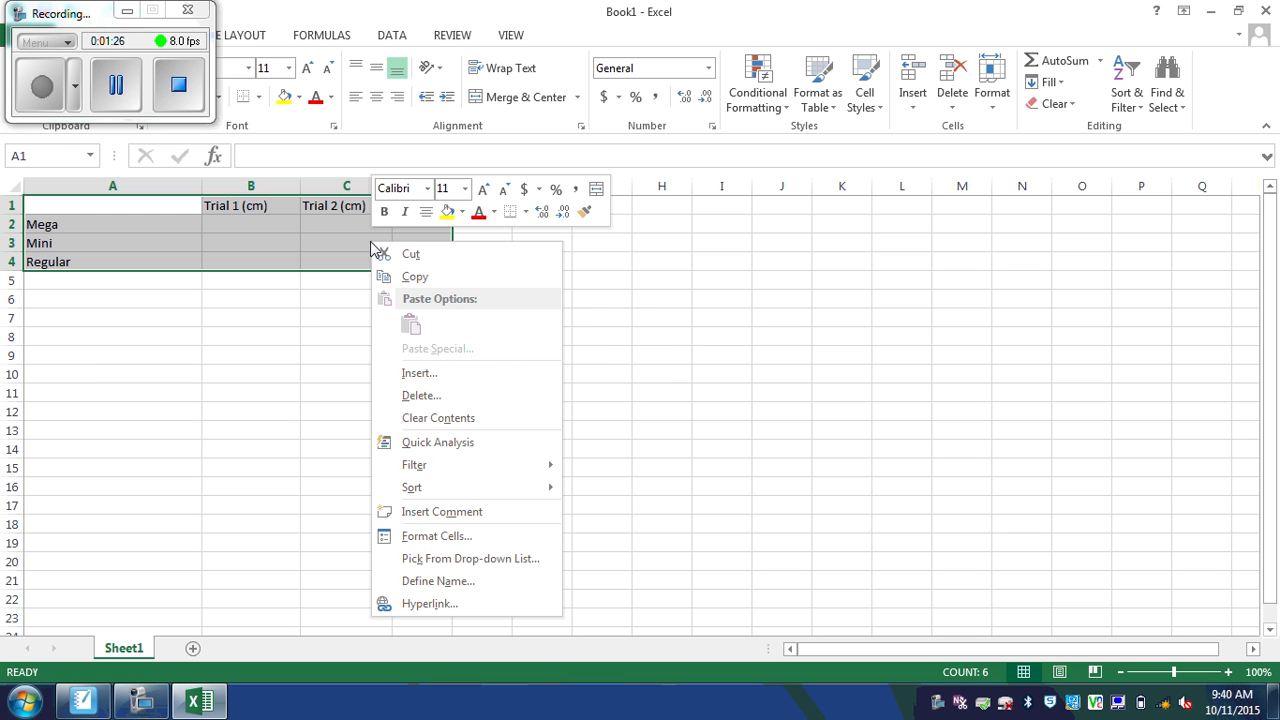
click(450, 535)
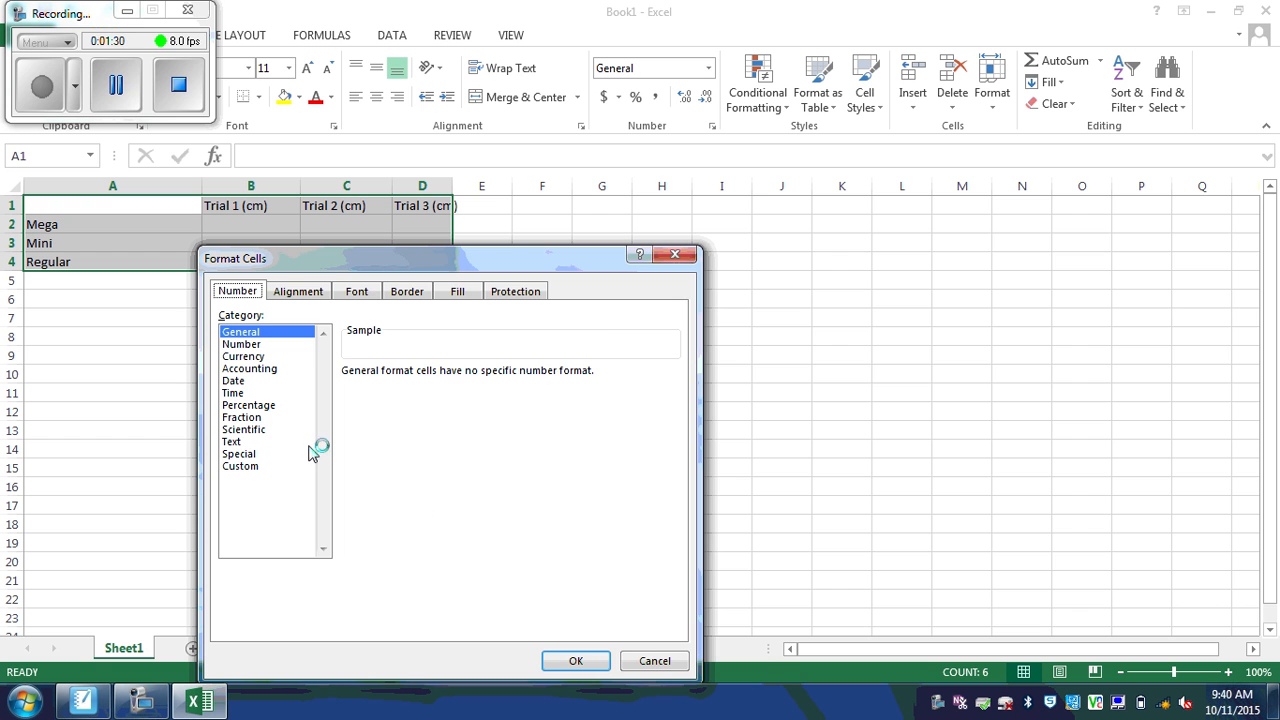
click(316, 292)
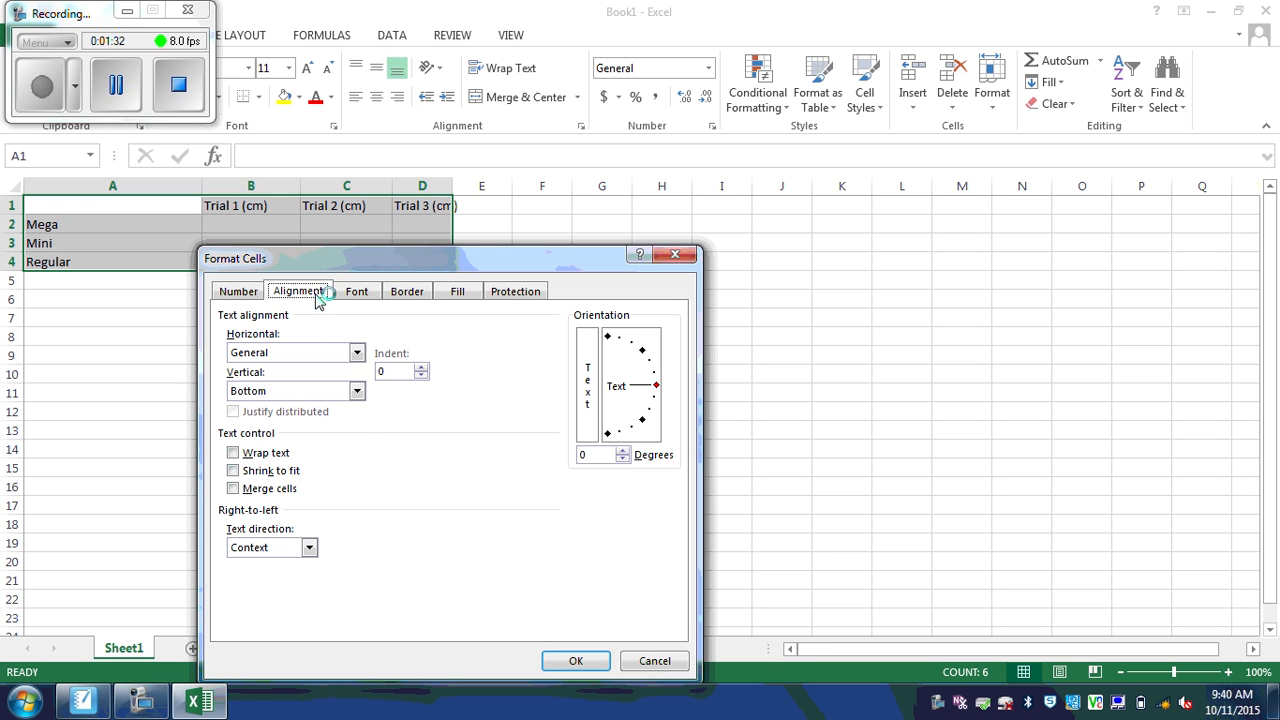
click(357, 352)
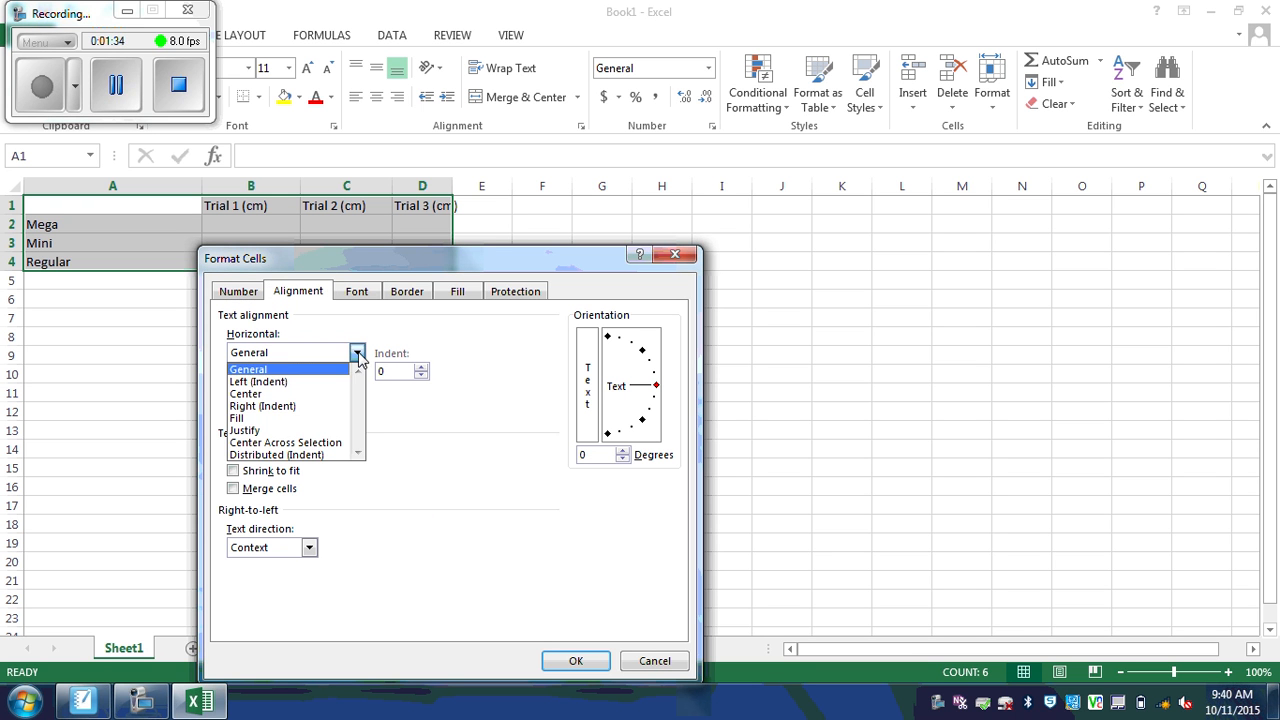
click(340, 394)
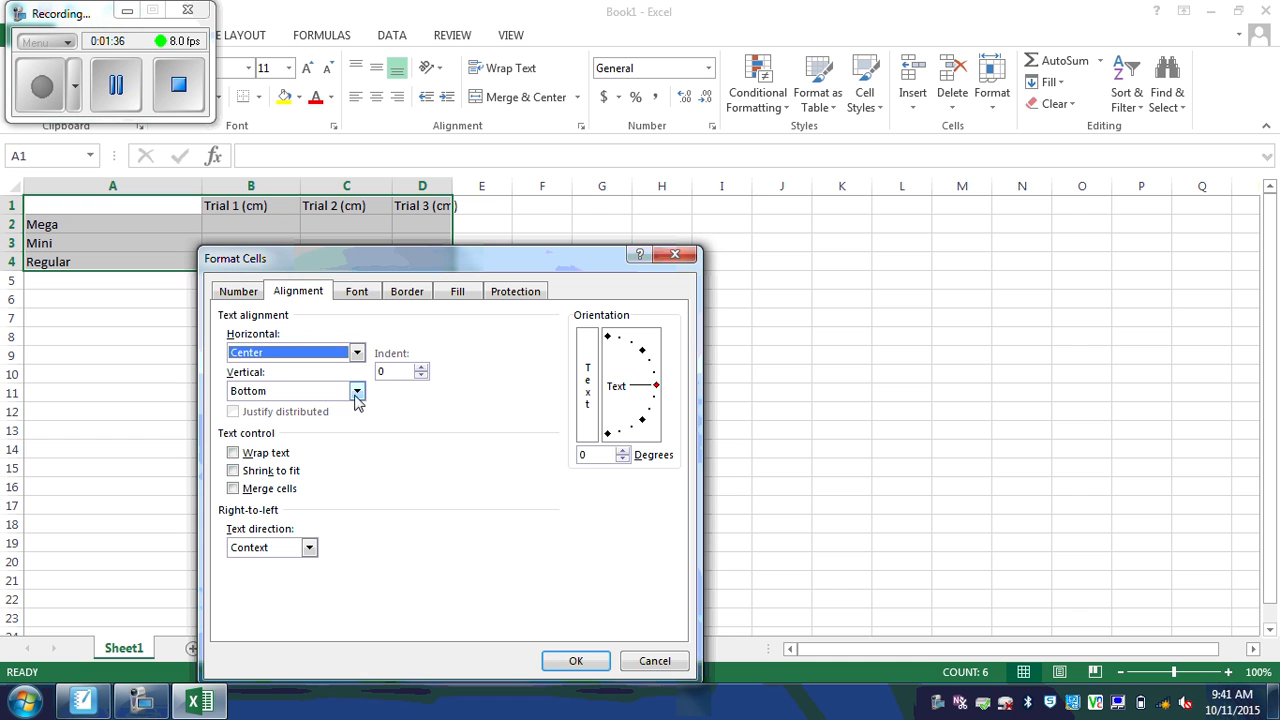
click(357, 391)
click(328, 420)
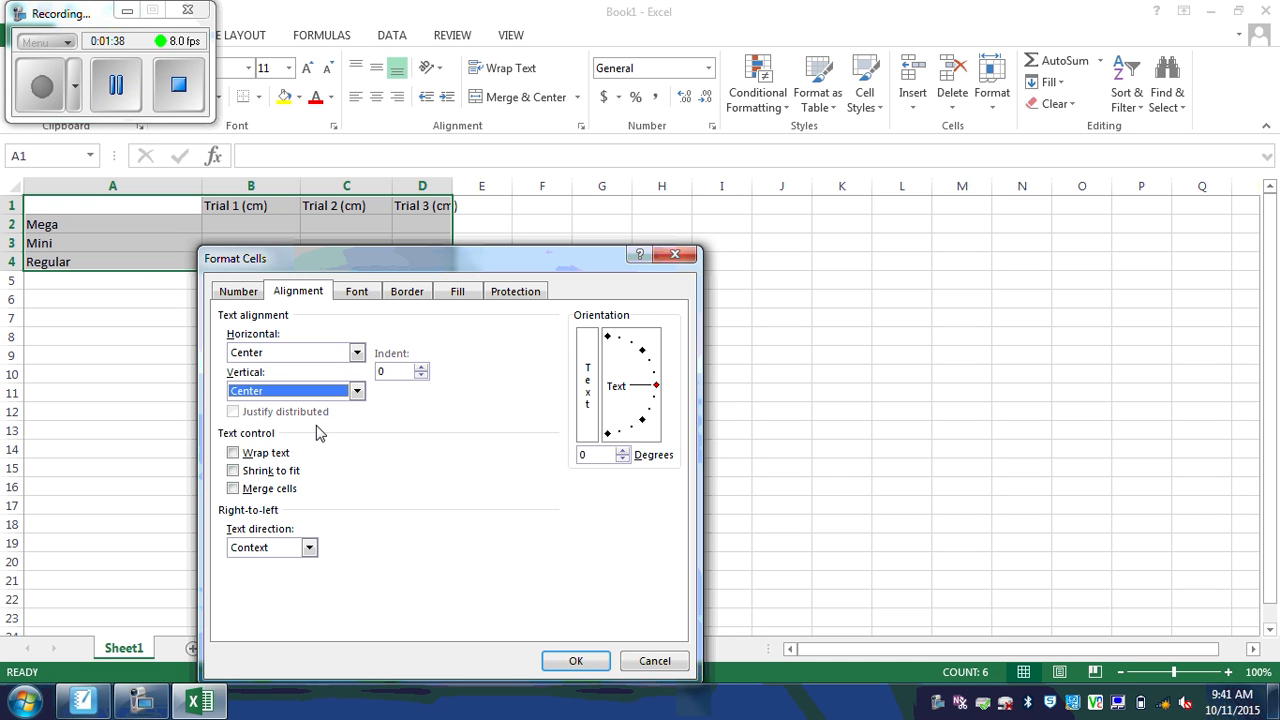
click(234, 454)
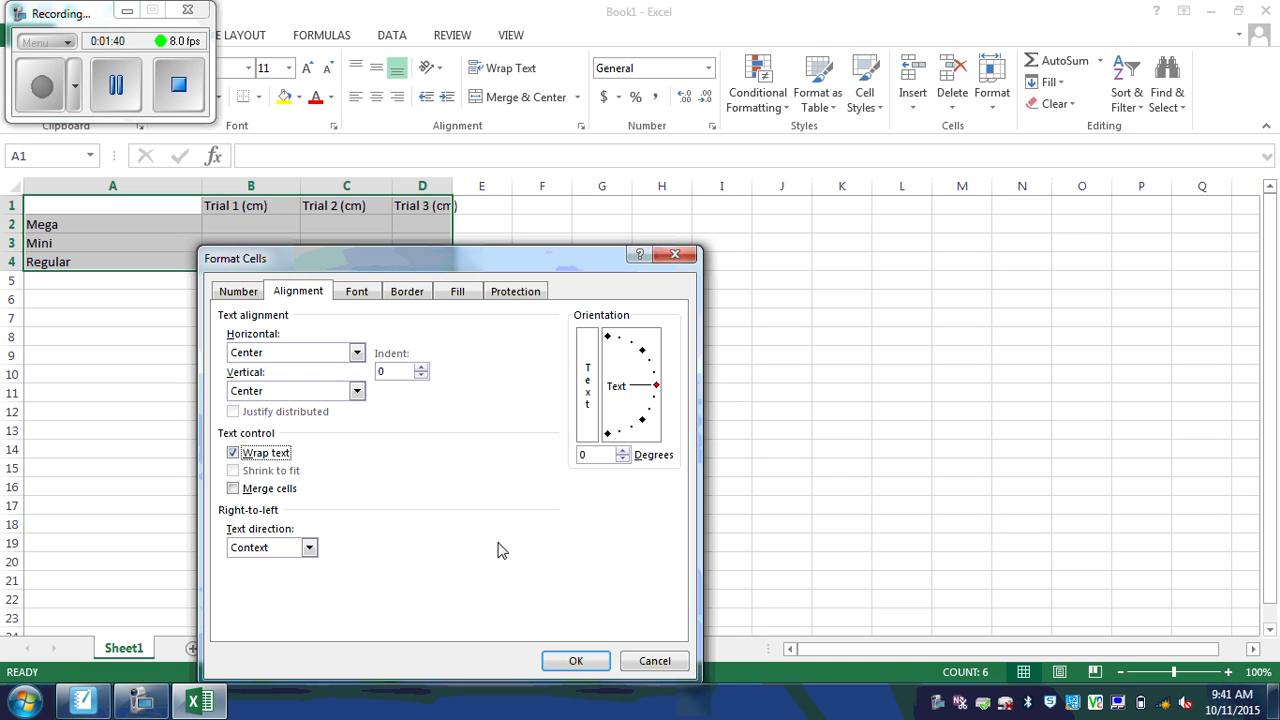
click(572, 662)
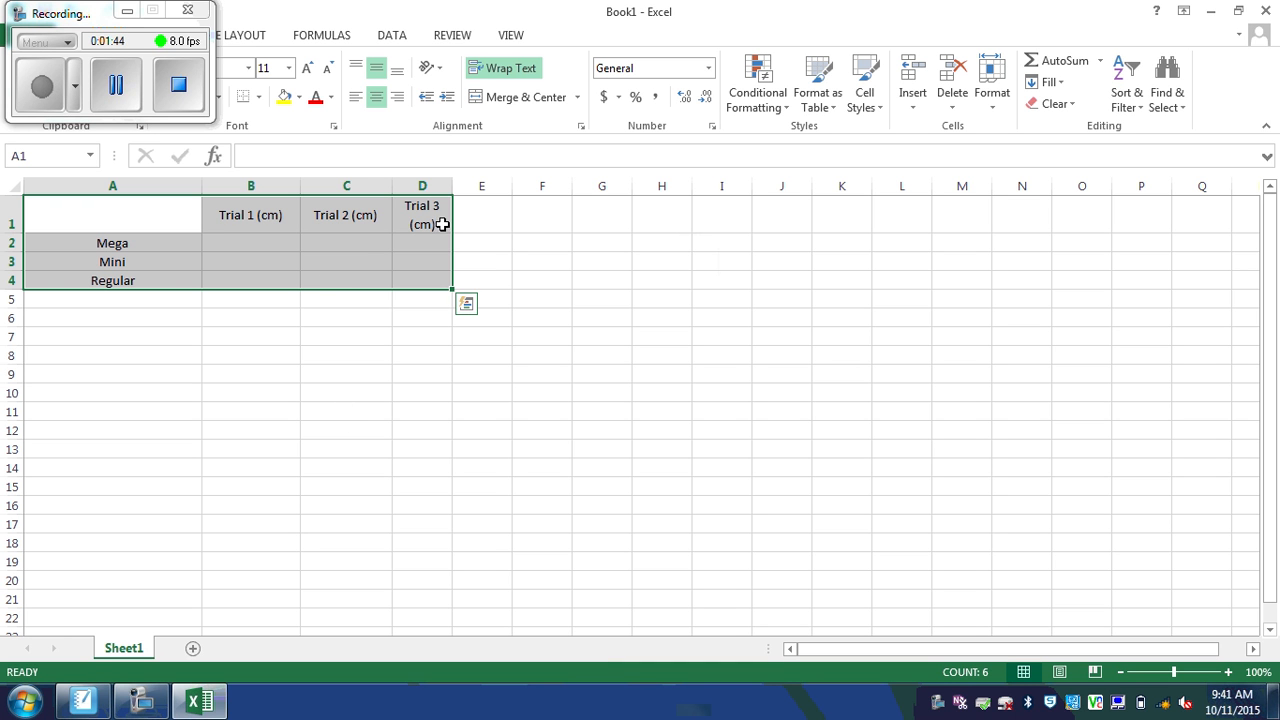
Step: Narrow the Trial columns and column A to 18.86, then reselect A1:D4
drag(392, 189, 270, 185)
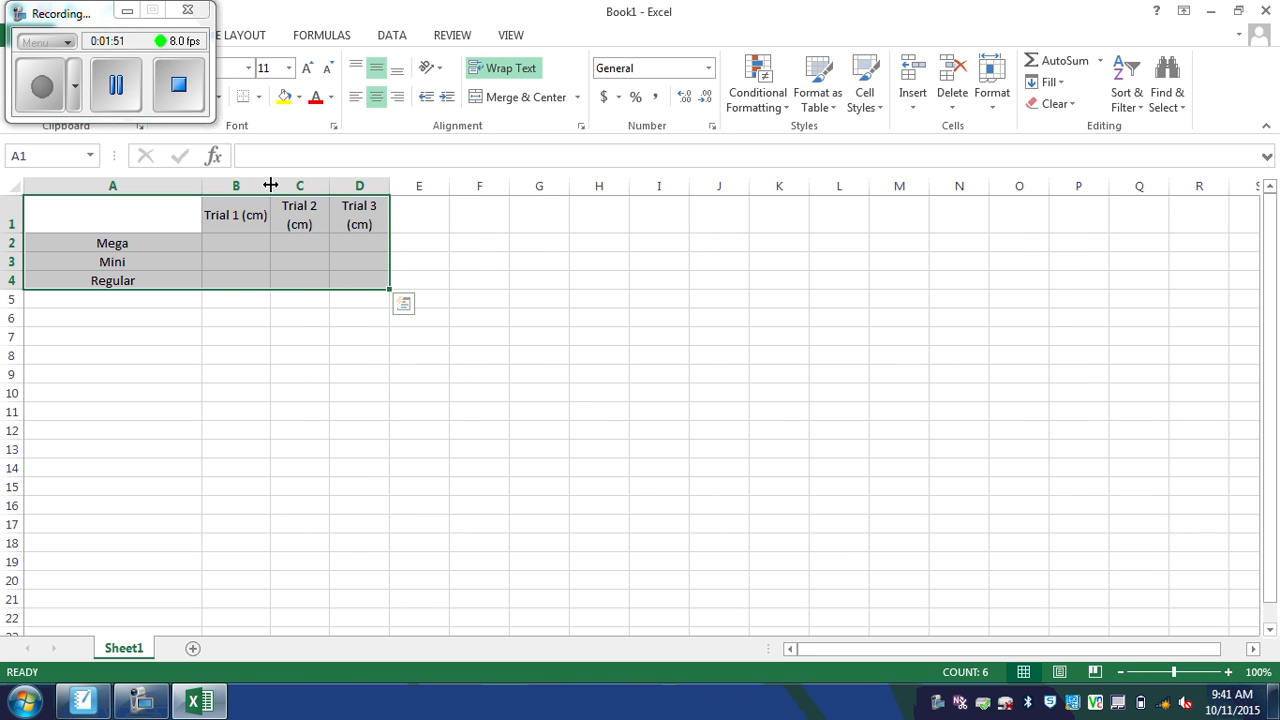
drag(201, 191, 138, 194)
click(163, 350)
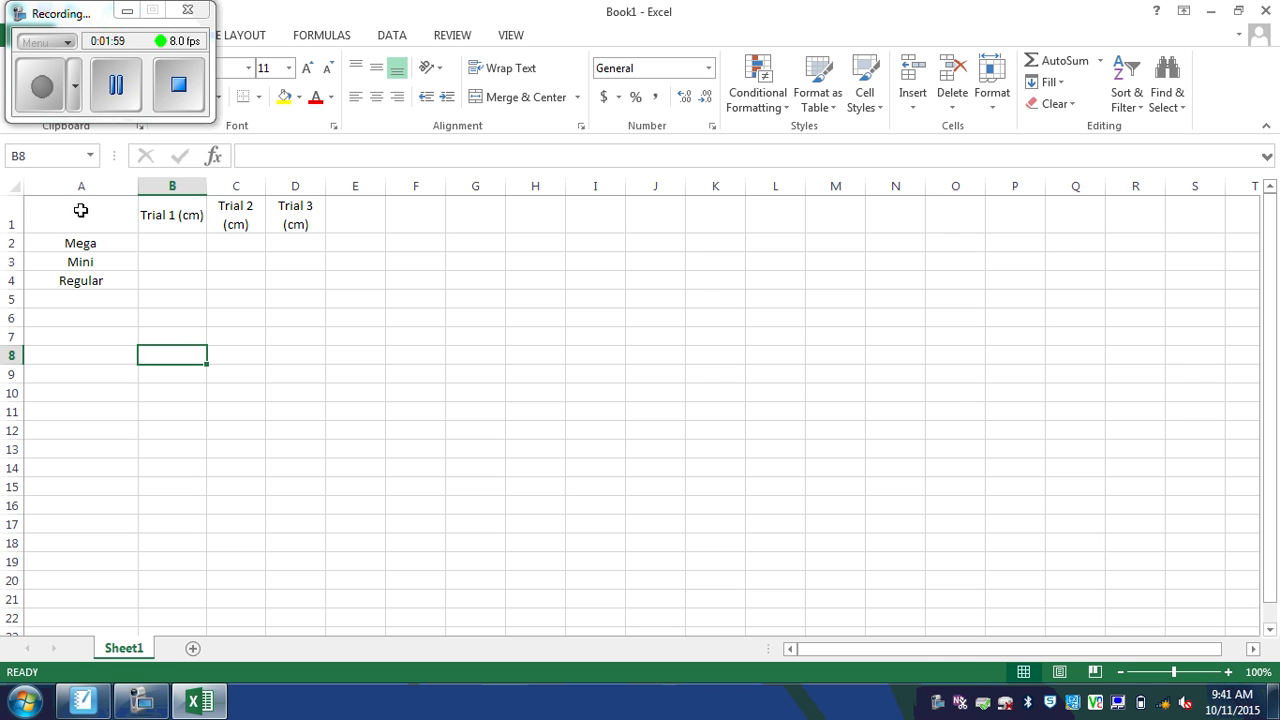
drag(72, 216, 285, 278)
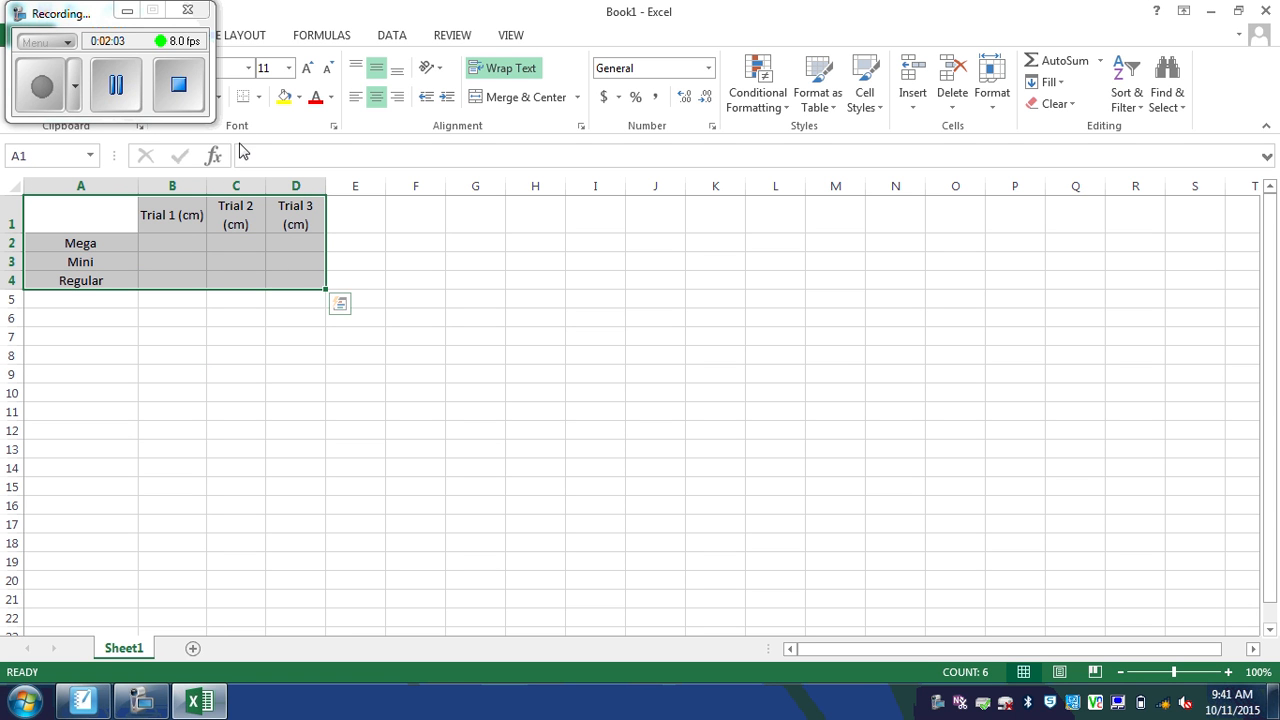
Step: Give the table a thick double-line outline on its left, top, right and bottom edges
click(259, 97)
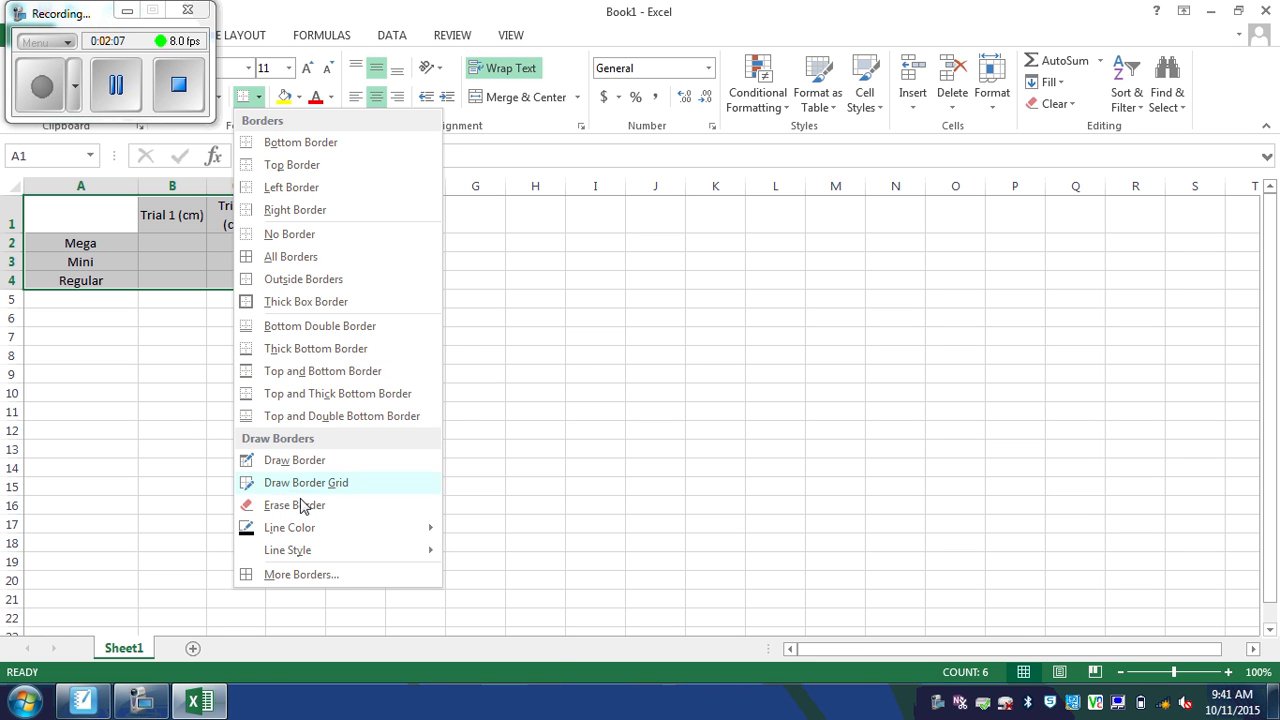
click(298, 576)
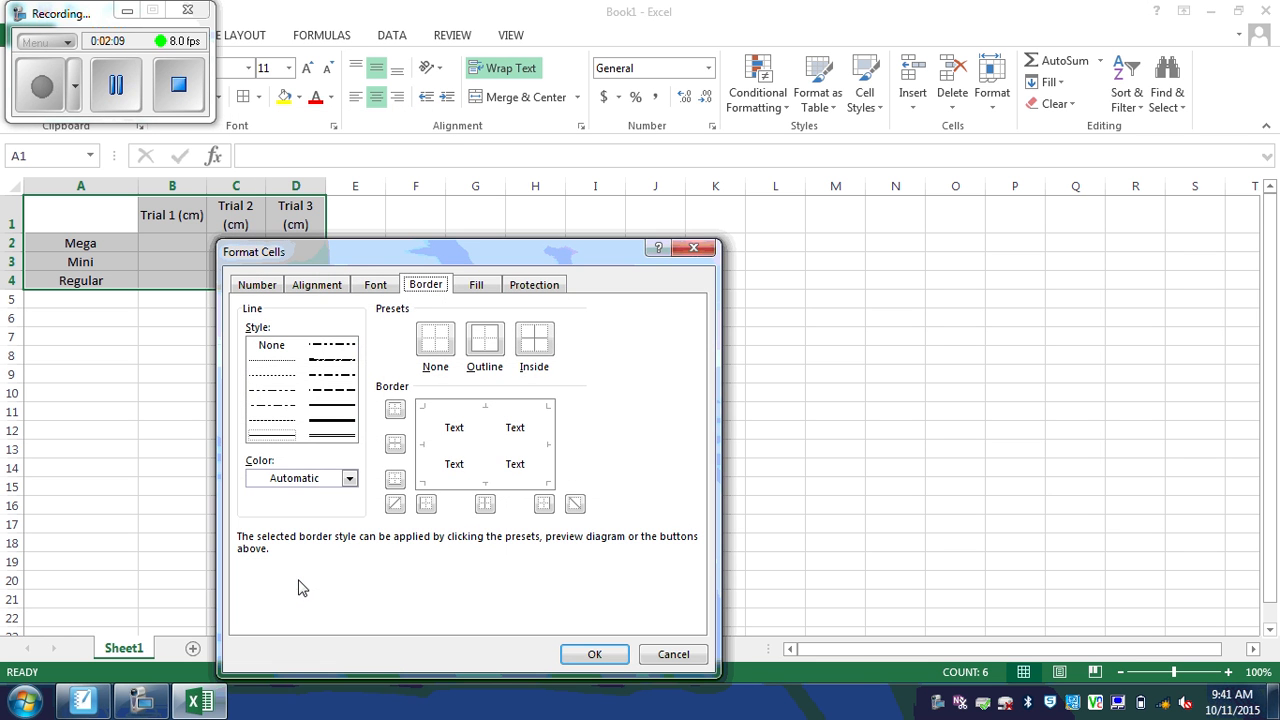
click(334, 424)
click(433, 415)
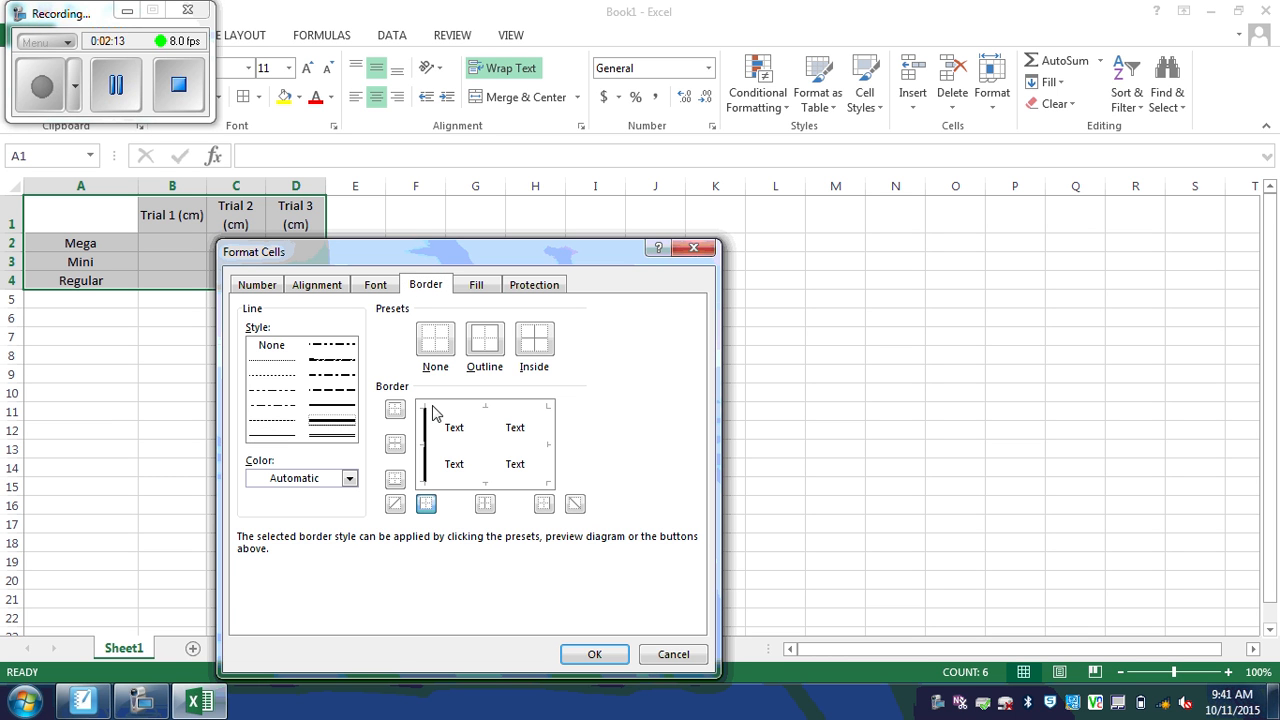
click(481, 413)
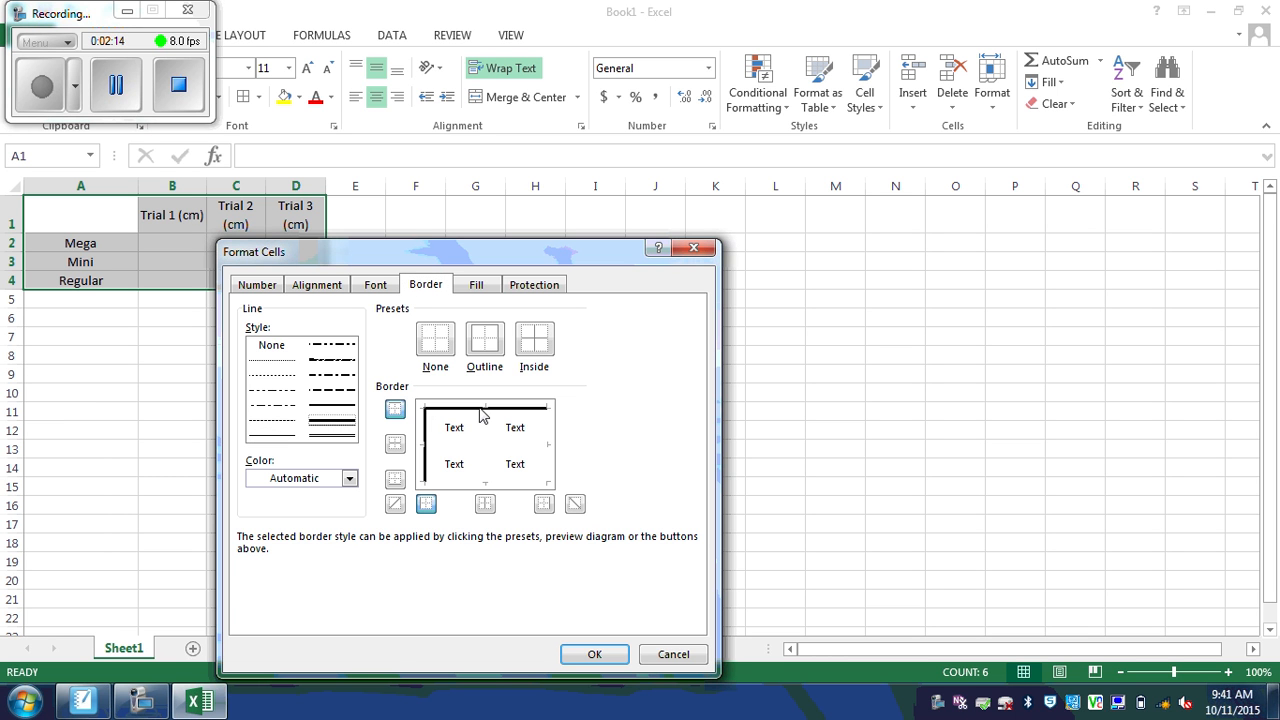
click(547, 440)
click(484, 482)
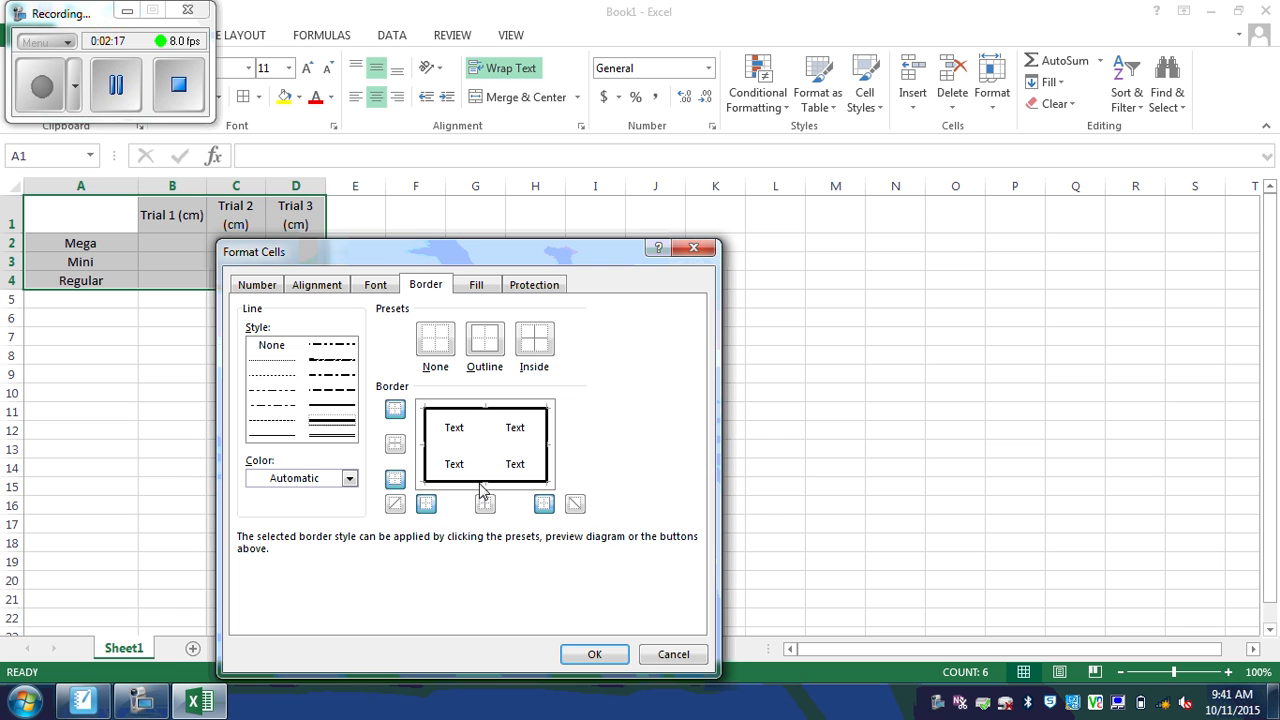
Step: Add thin solid inside grid lines, apply the borders, and reselect A1:D4
click(276, 437)
click(475, 446)
click(489, 432)
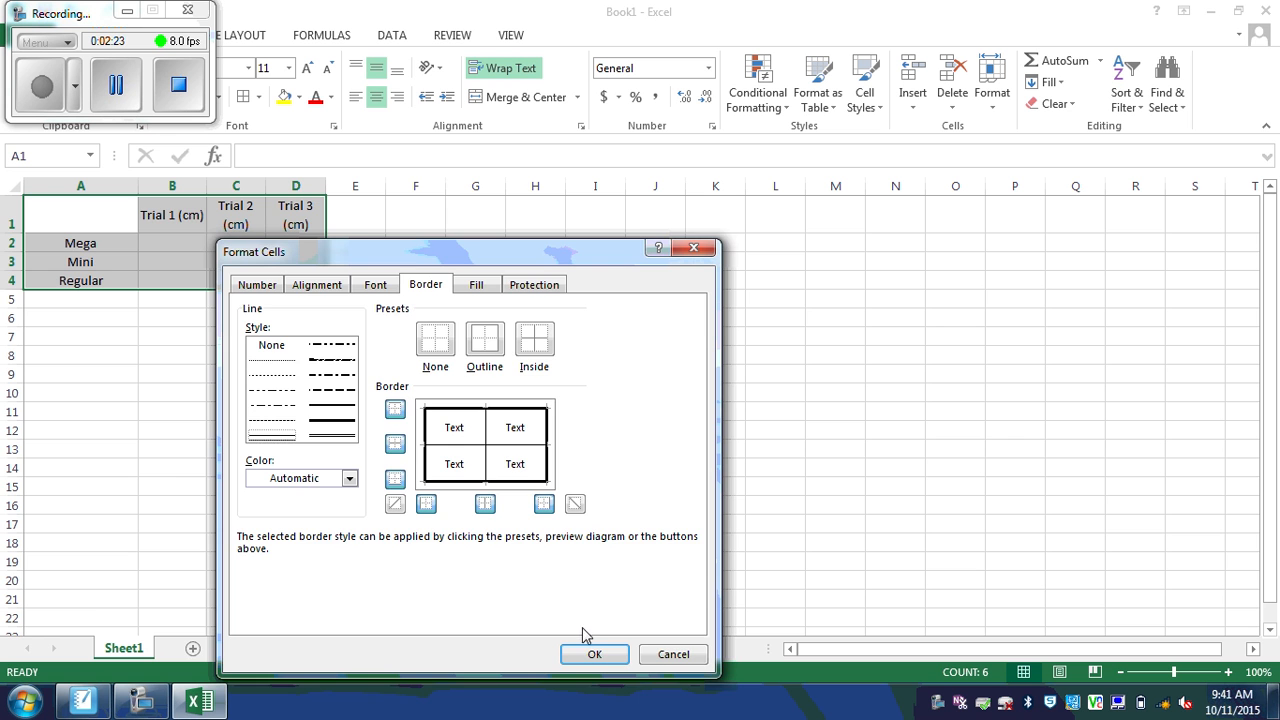
click(590, 656)
click(410, 523)
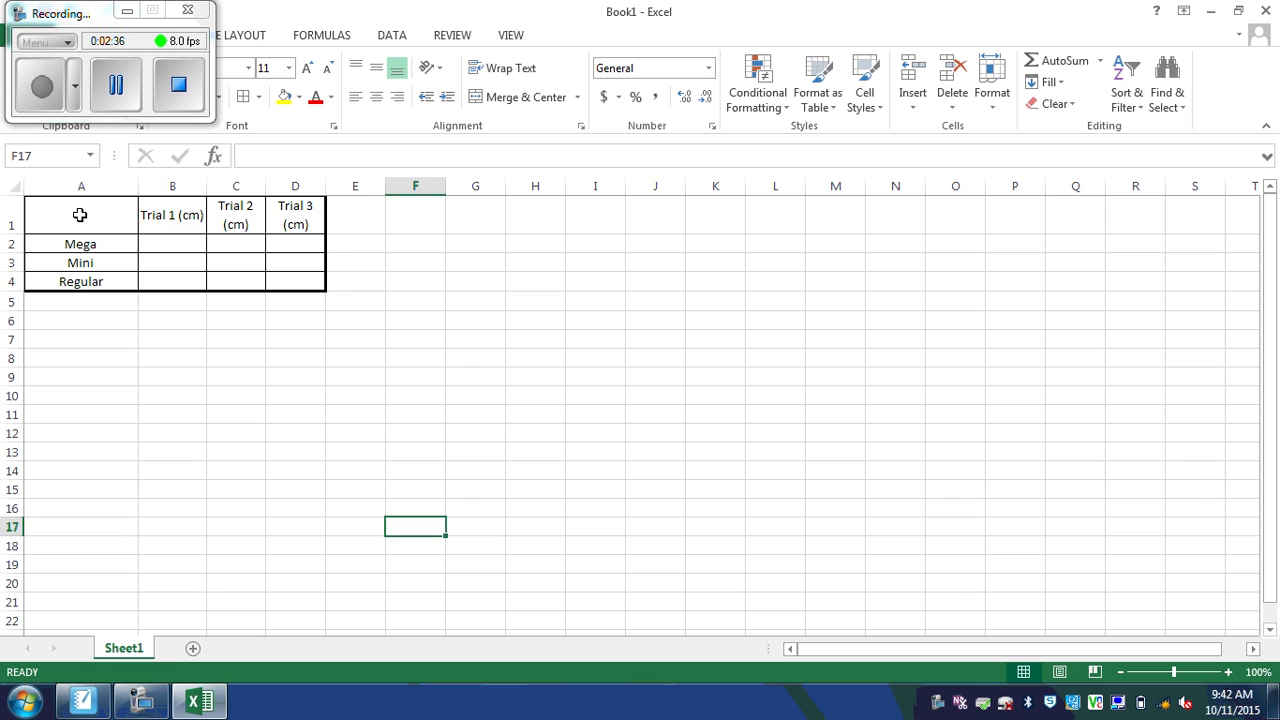
drag(81, 213, 278, 276)
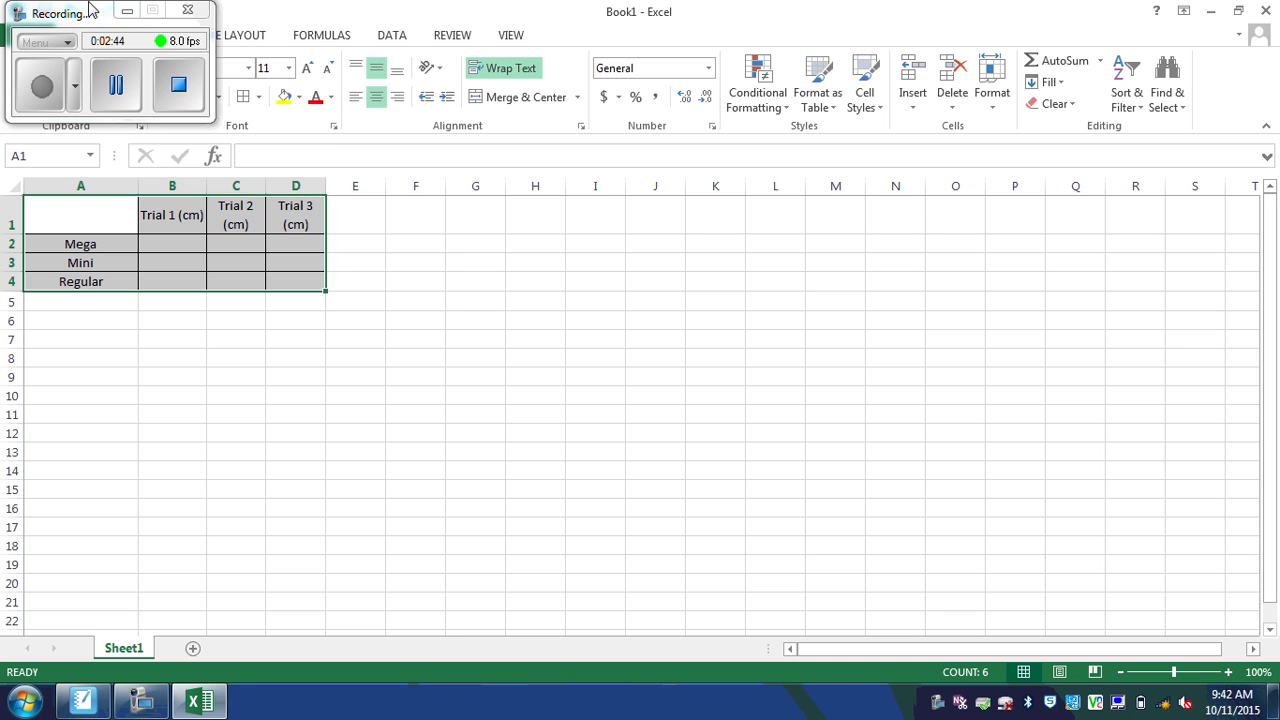
drag(90, 12, 462, 609)
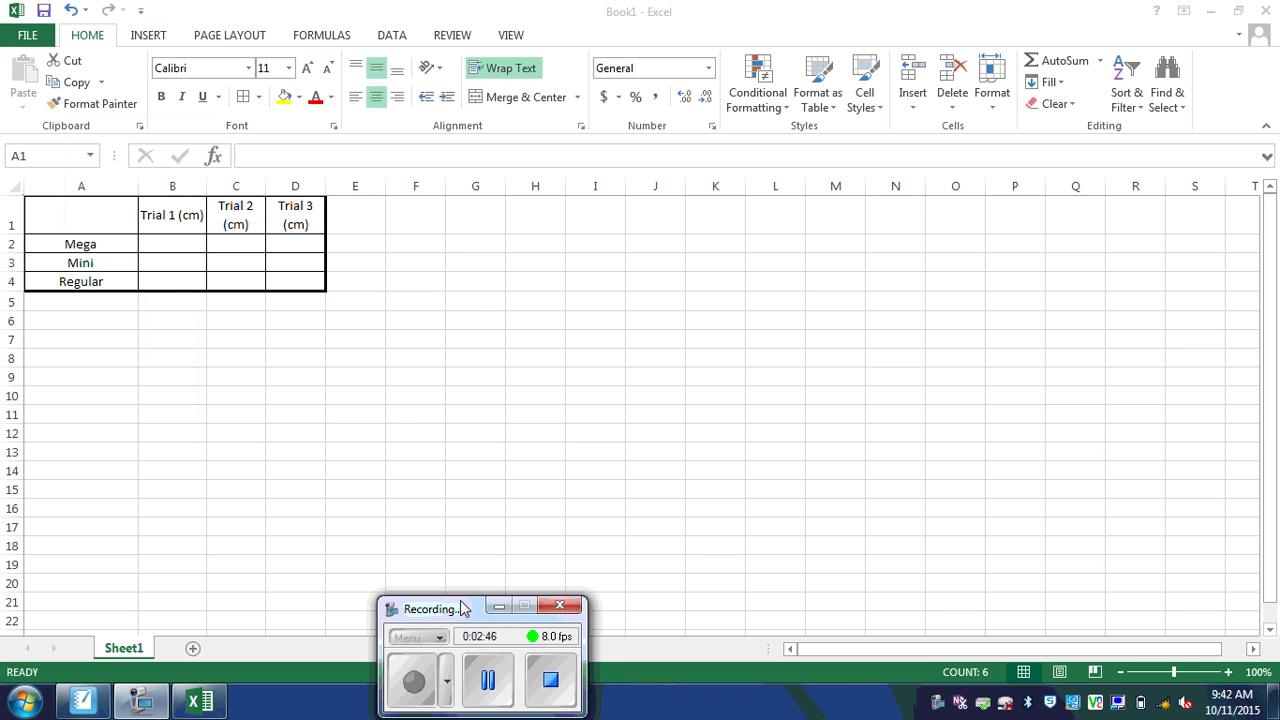
Step: Set the table font to 24 pt, widen the Trial columns, and shorten header row 1
click(291, 70)
click(289, 68)
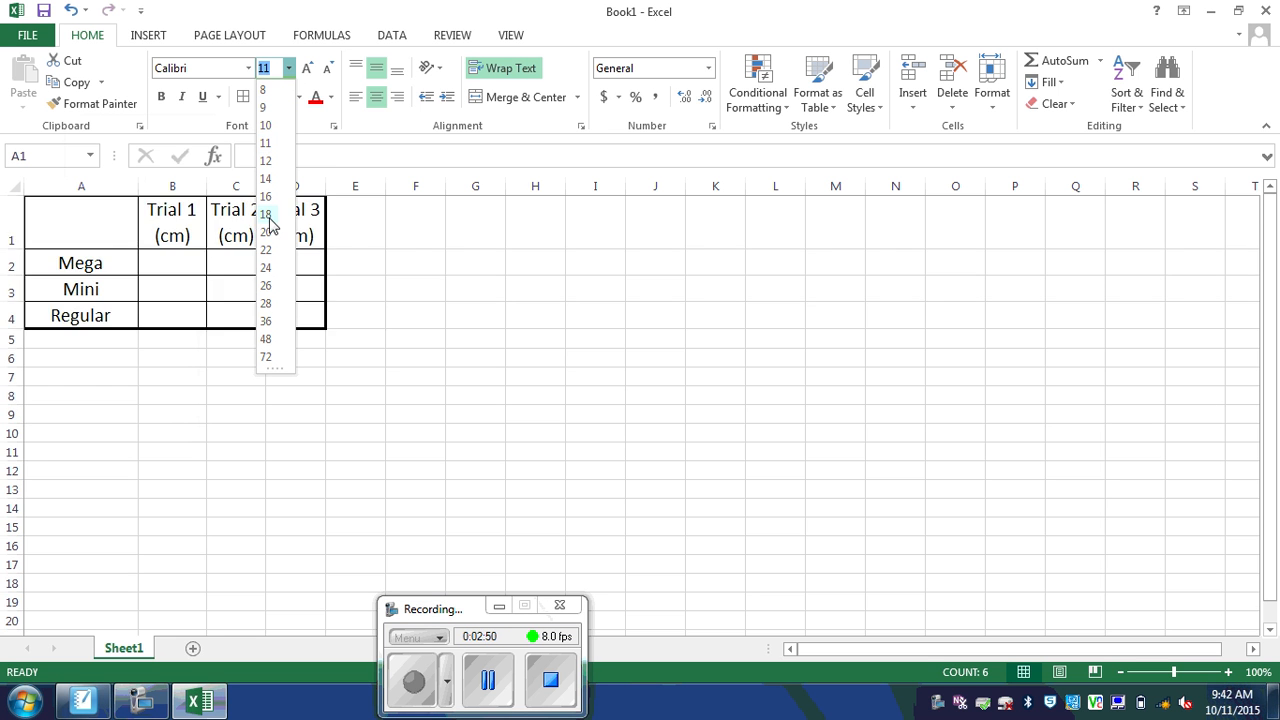
click(270, 267)
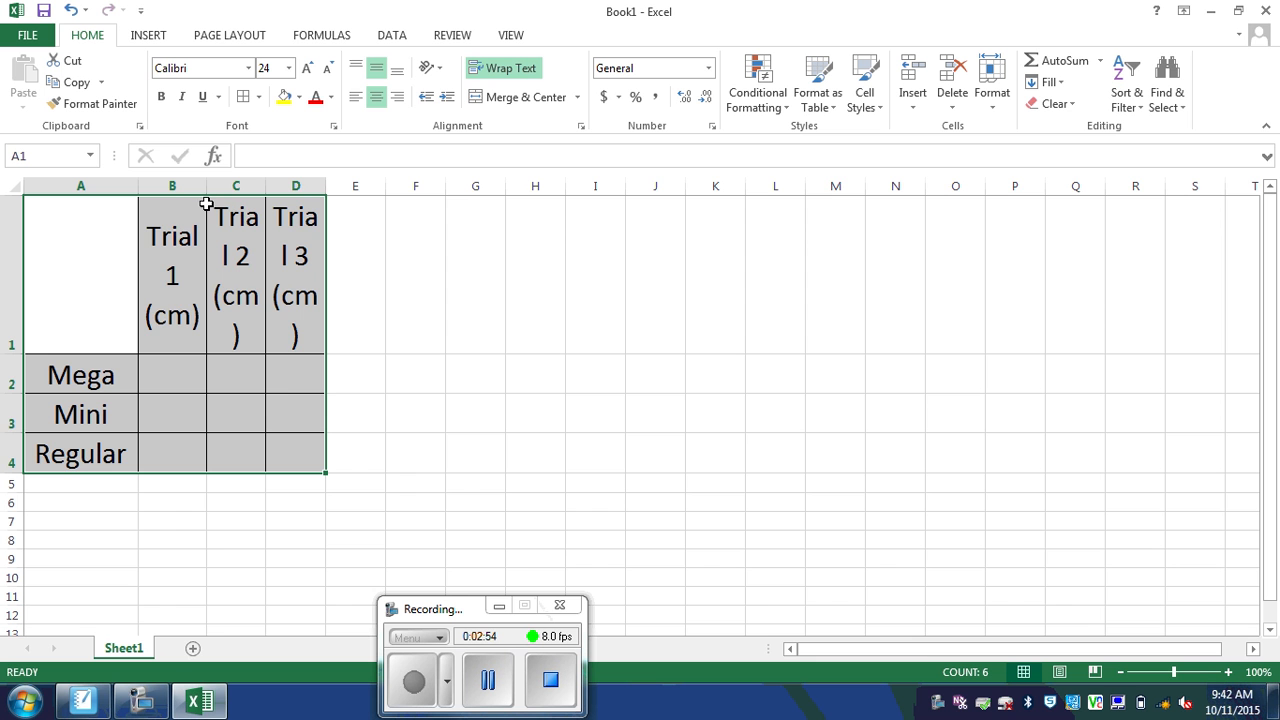
drag(206, 186, 399, 192)
click(500, 293)
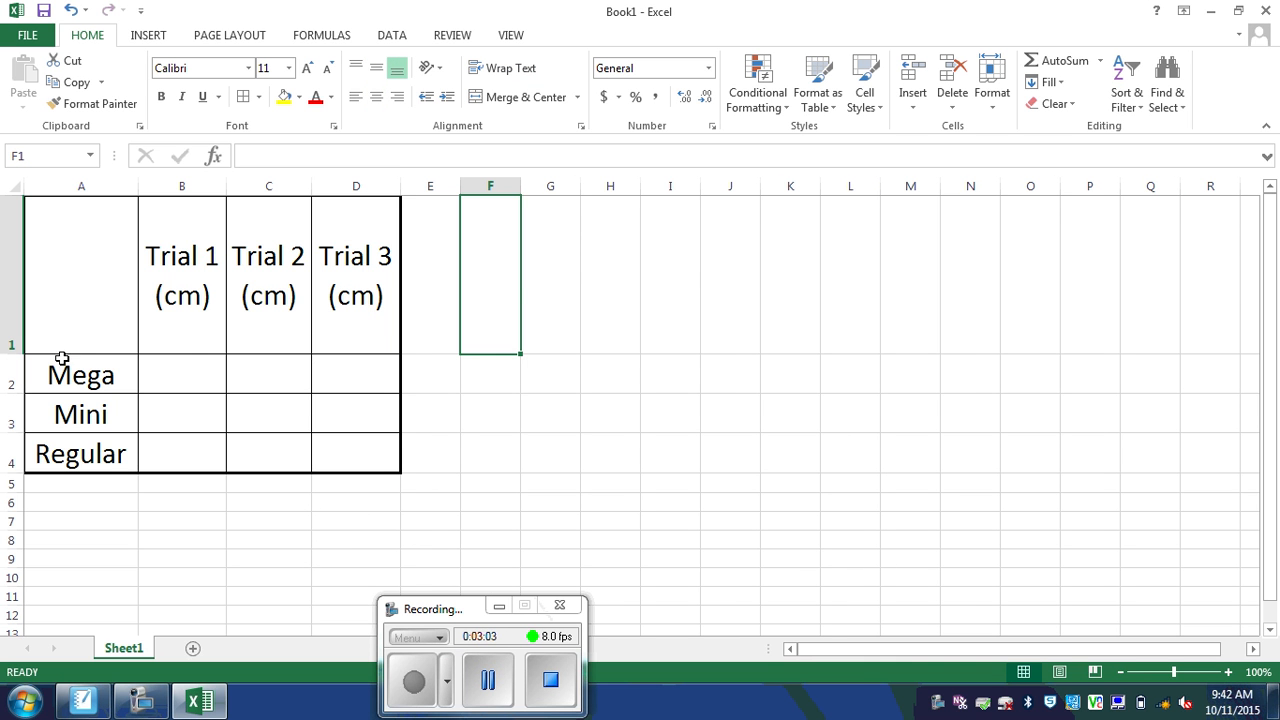
drag(12, 354, 11, 306)
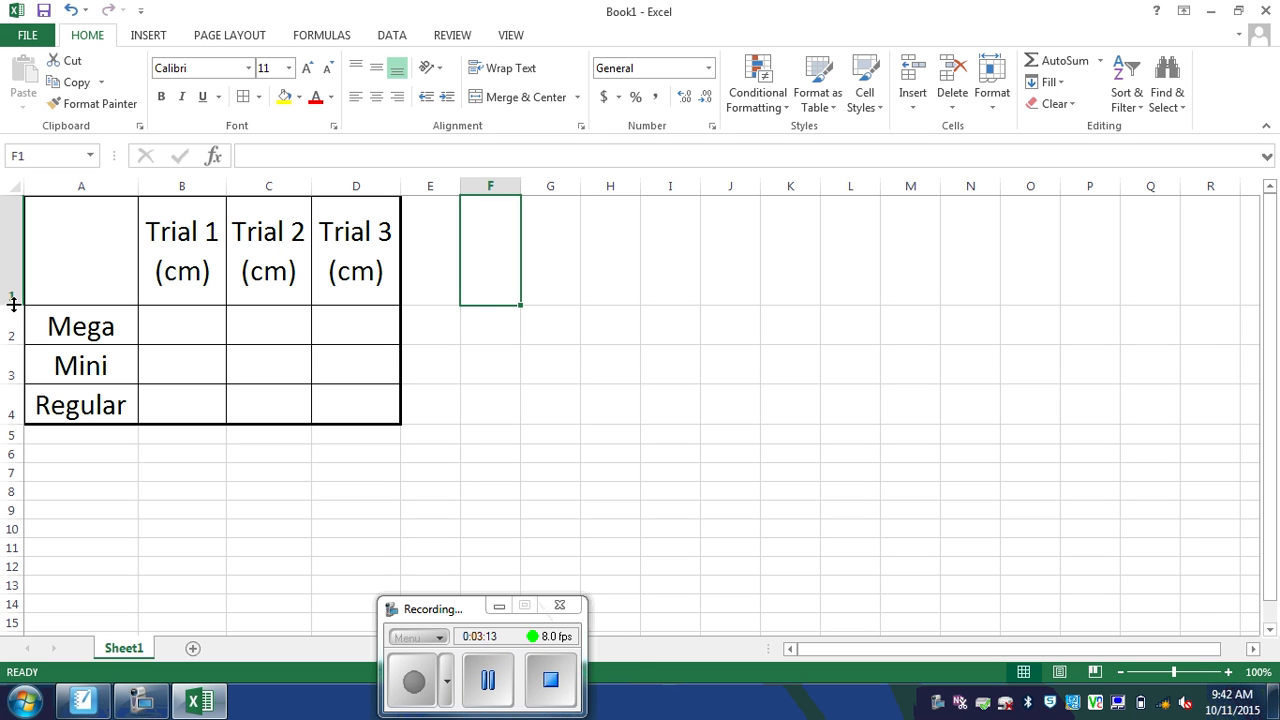
click(177, 323)
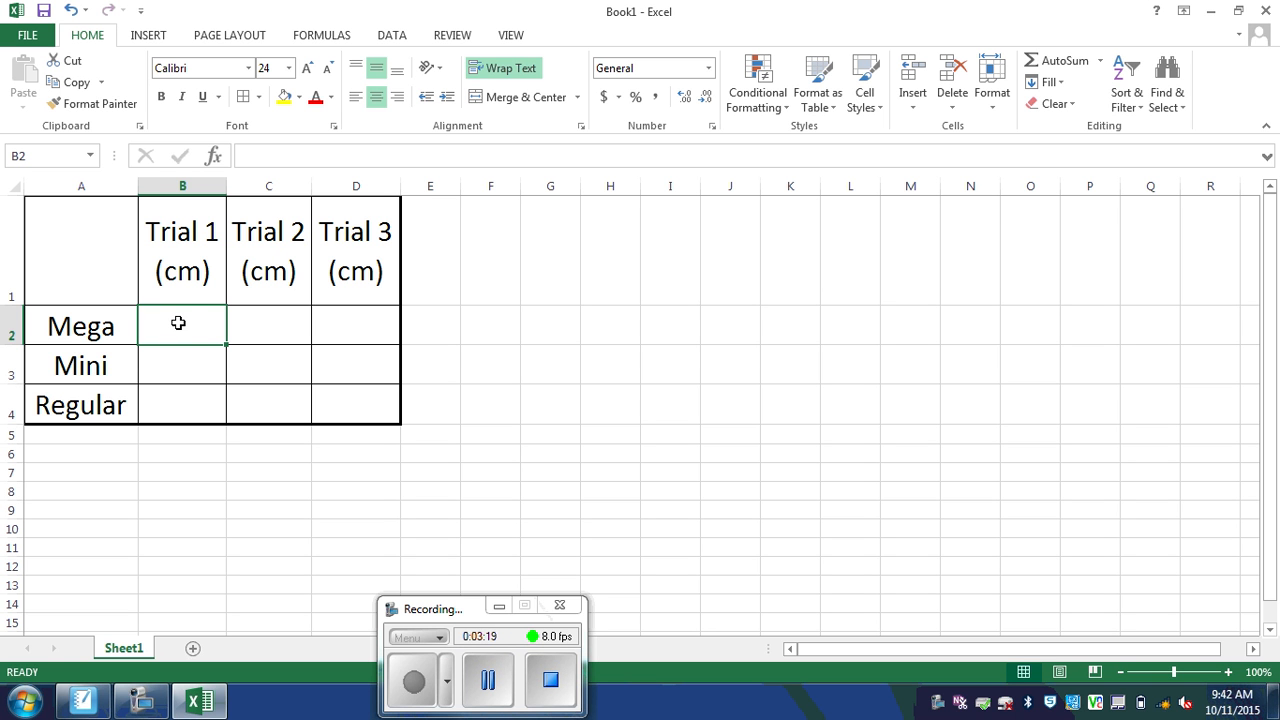
Step: Enter Mega's trial values 4, 5 and 3.5 in B2:D2
text(4)
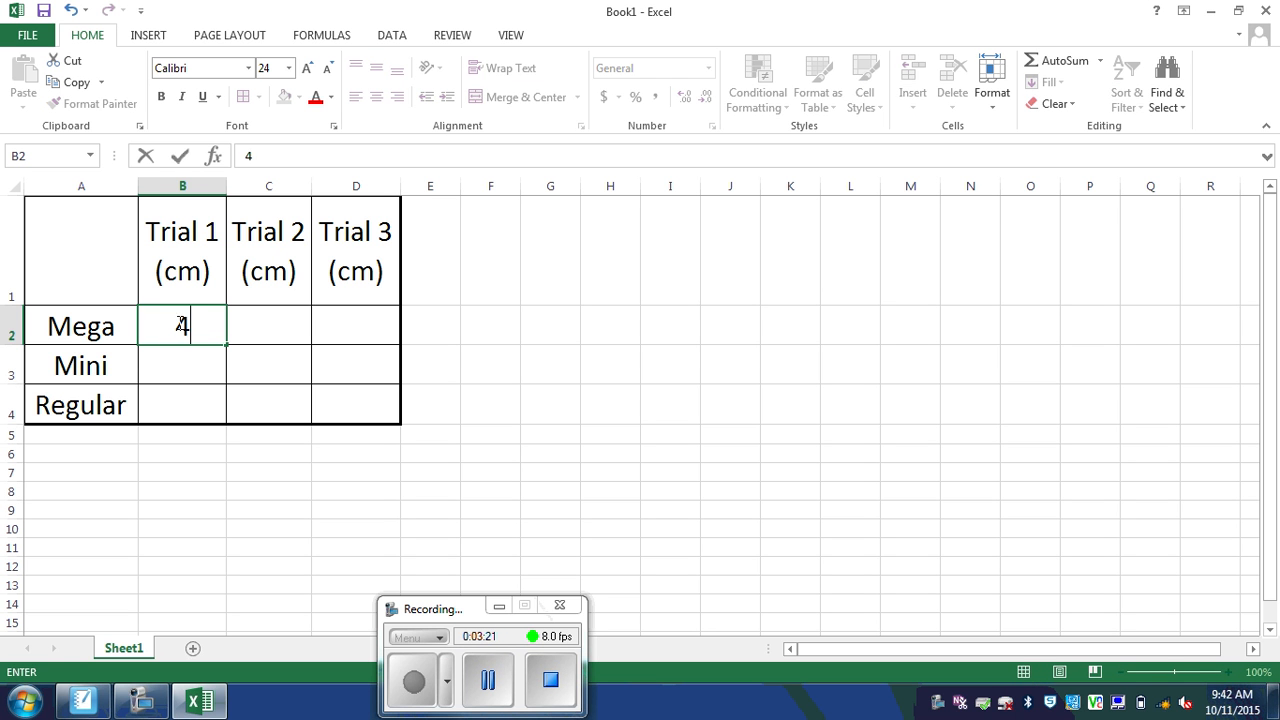
click(262, 324)
text(5)
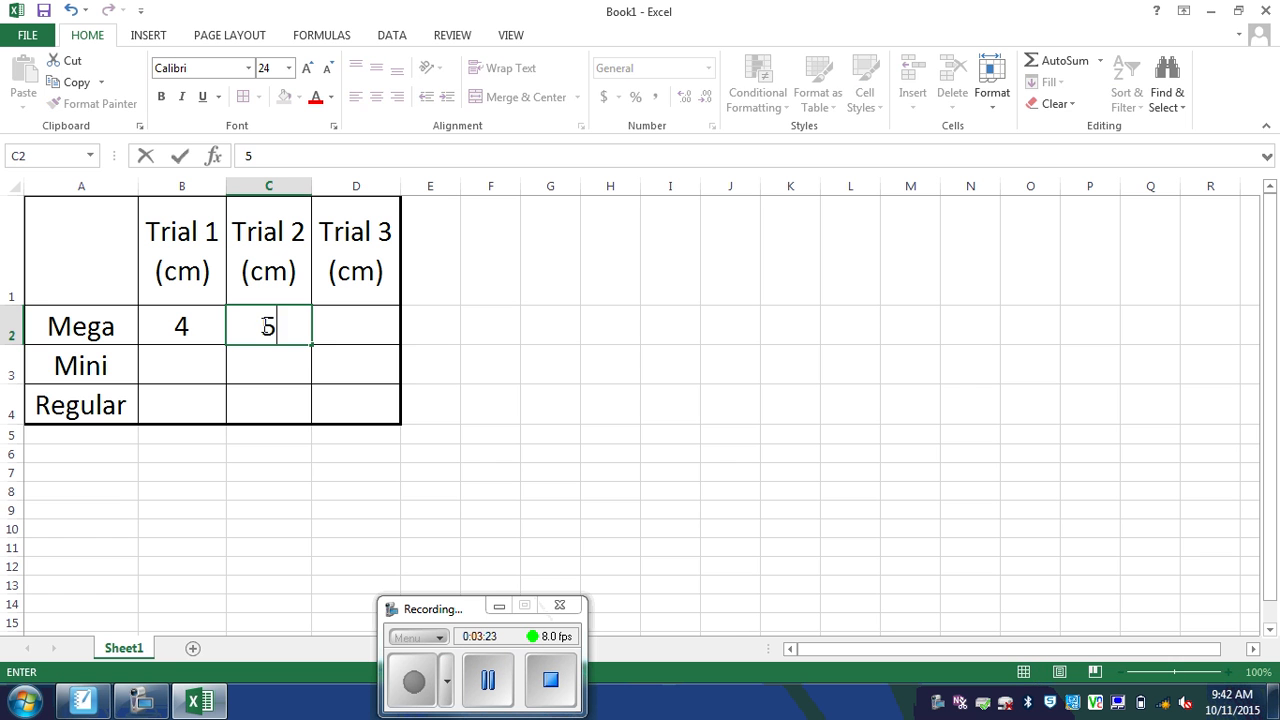
click(330, 326)
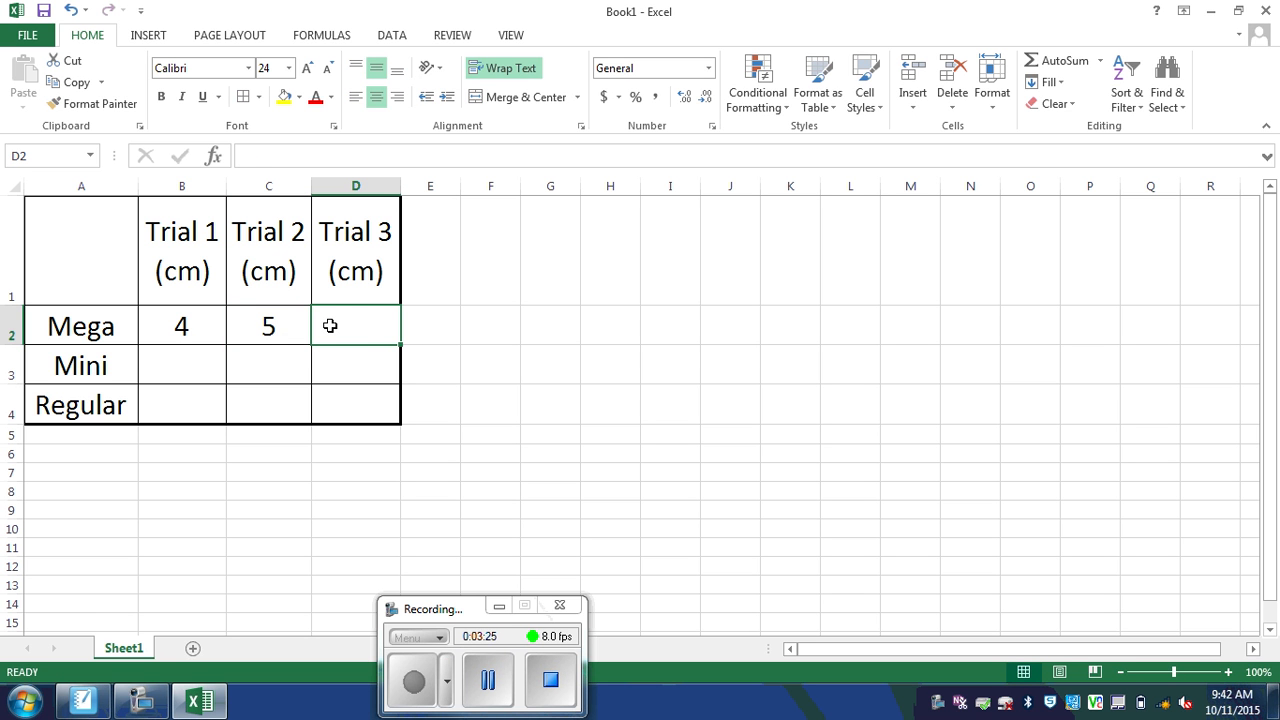
text(3,)
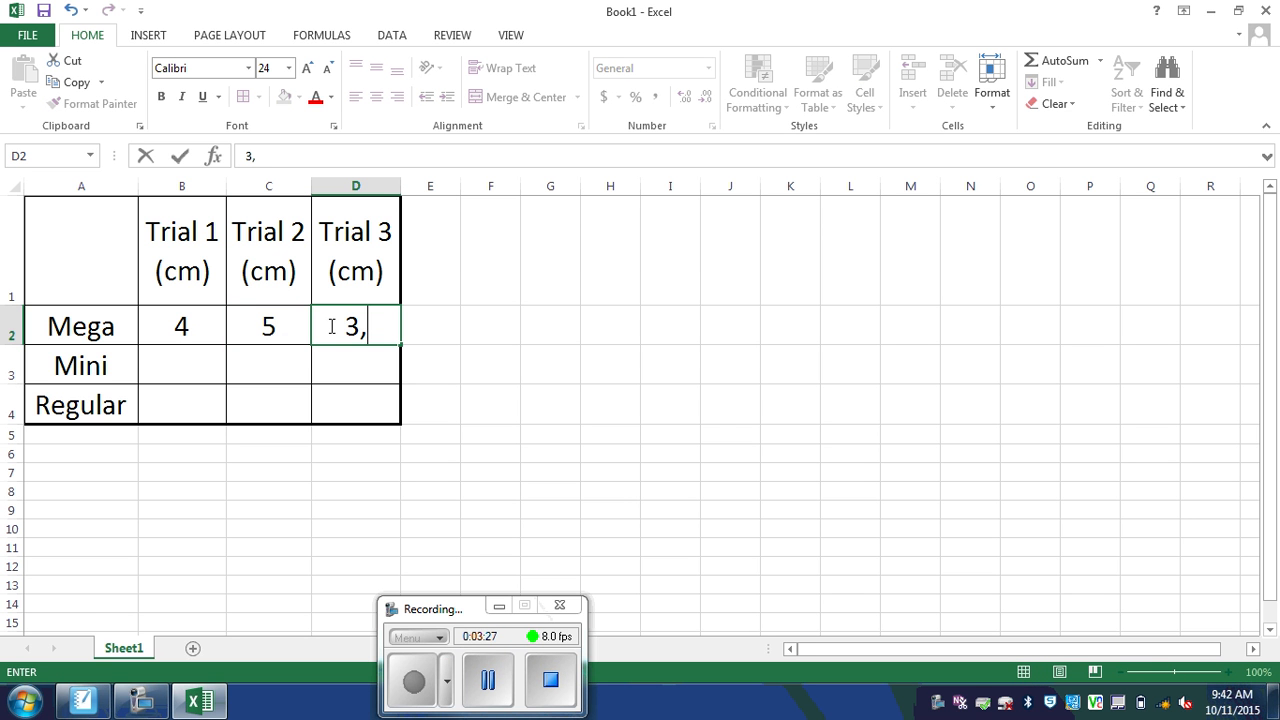
key(BackSpace)
text(.5)
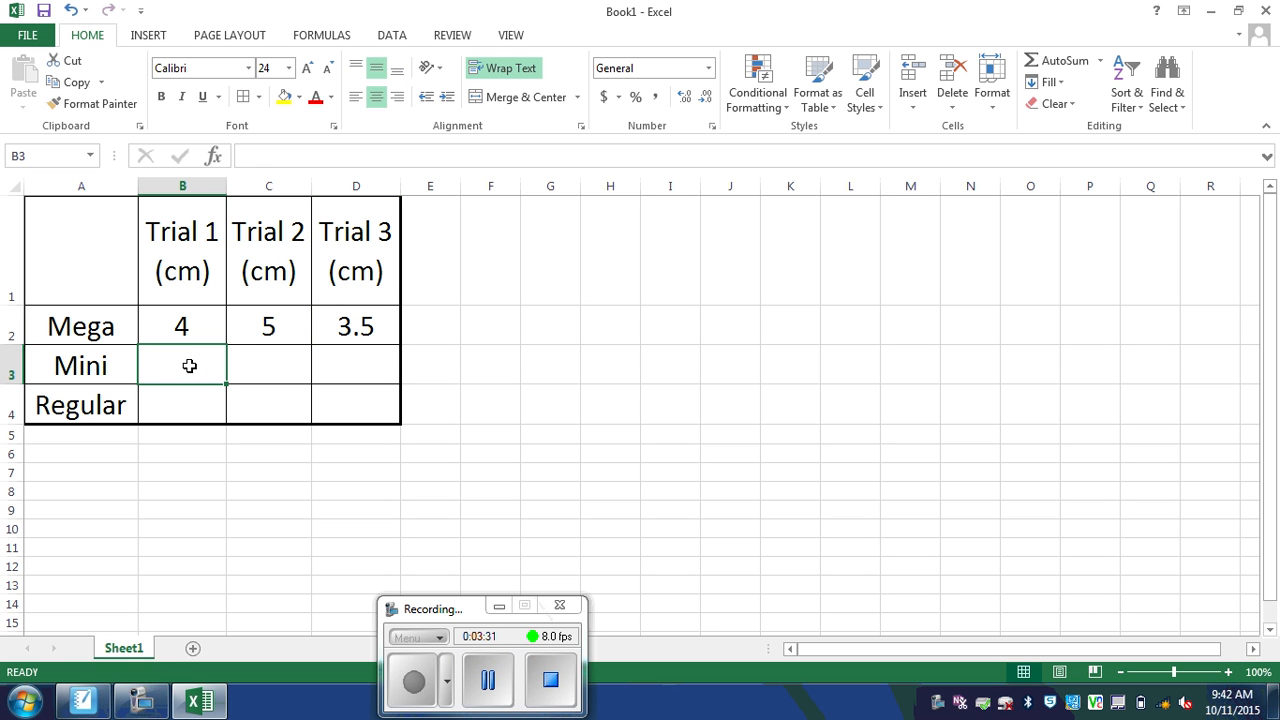
Step: Enter Mini's trial values 2, 1 and 0.5 in B3:D3
text(2)
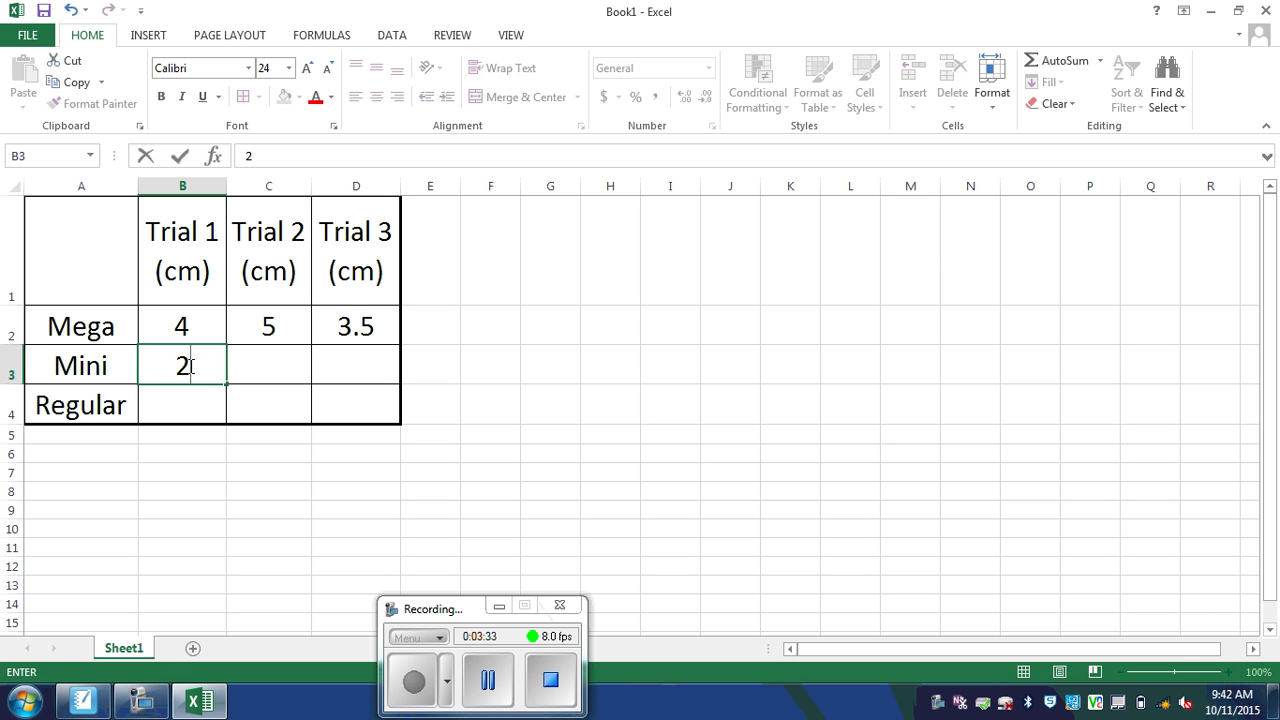
click(257, 368)
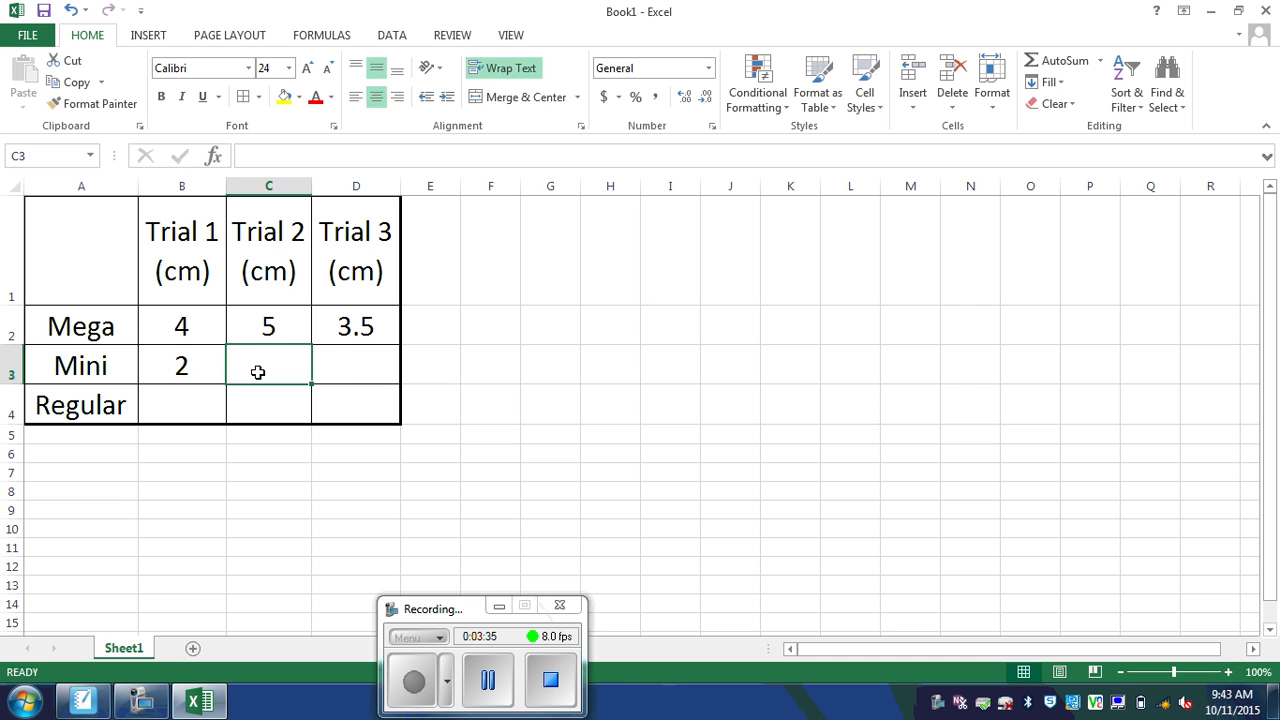
text(1)
click(347, 370)
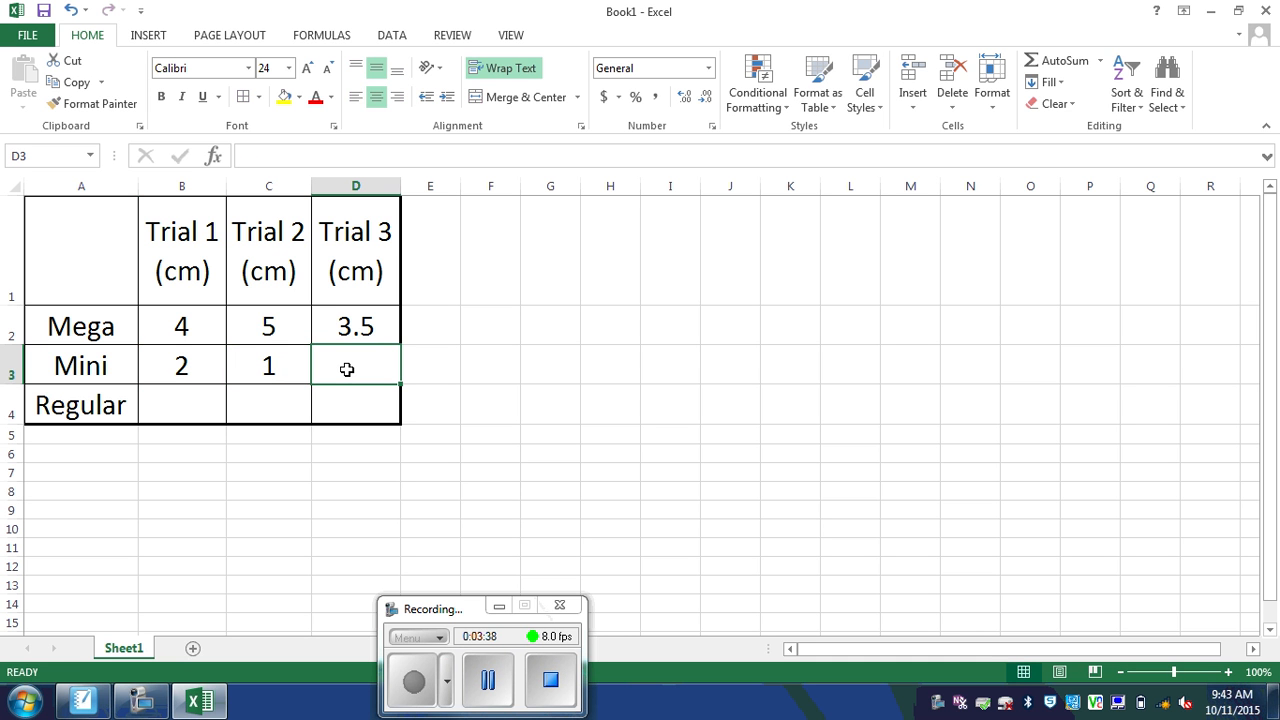
text(.5)
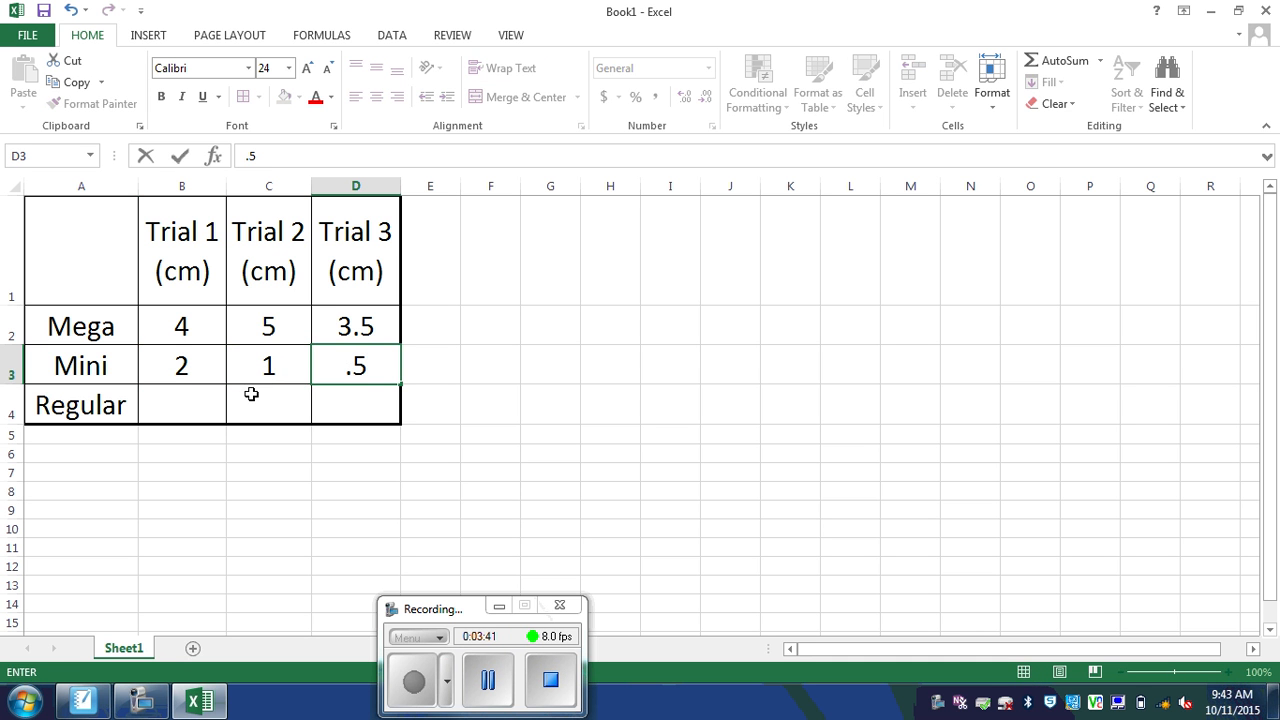
click(165, 400)
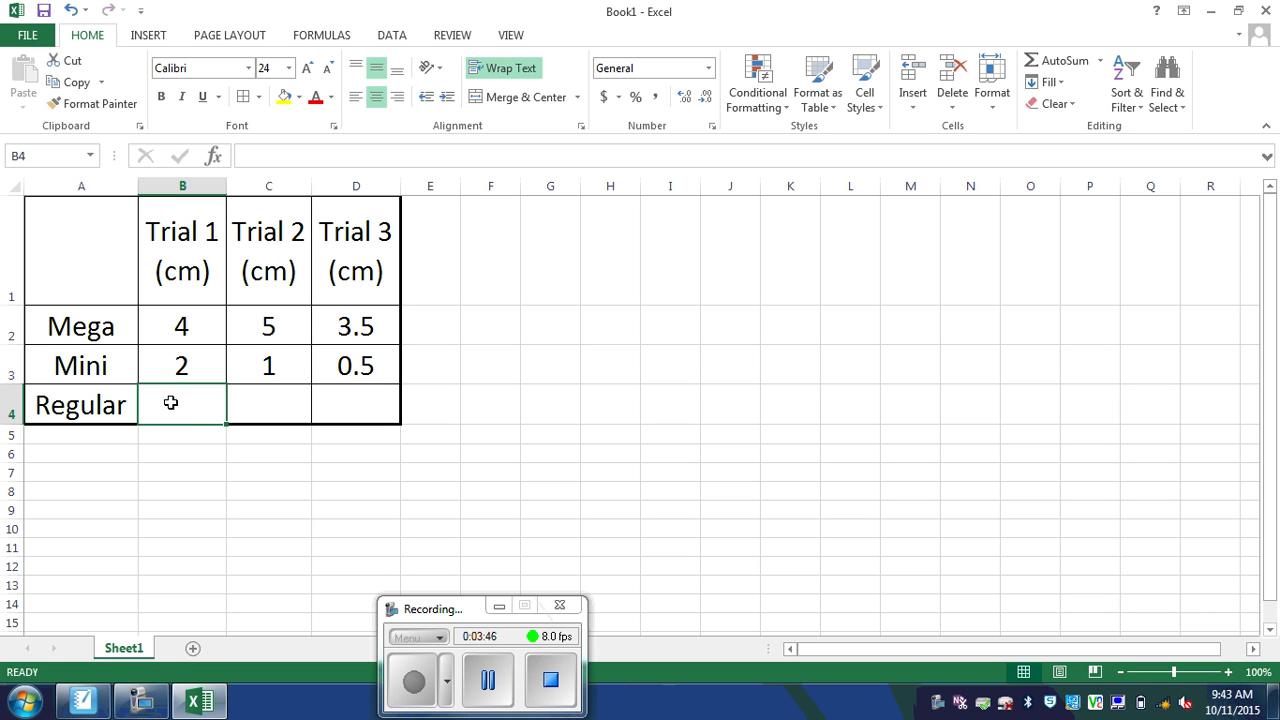
Step: Enter Regular's trial values 2.5, 5 and 3 in B4:D4
text(2.5)
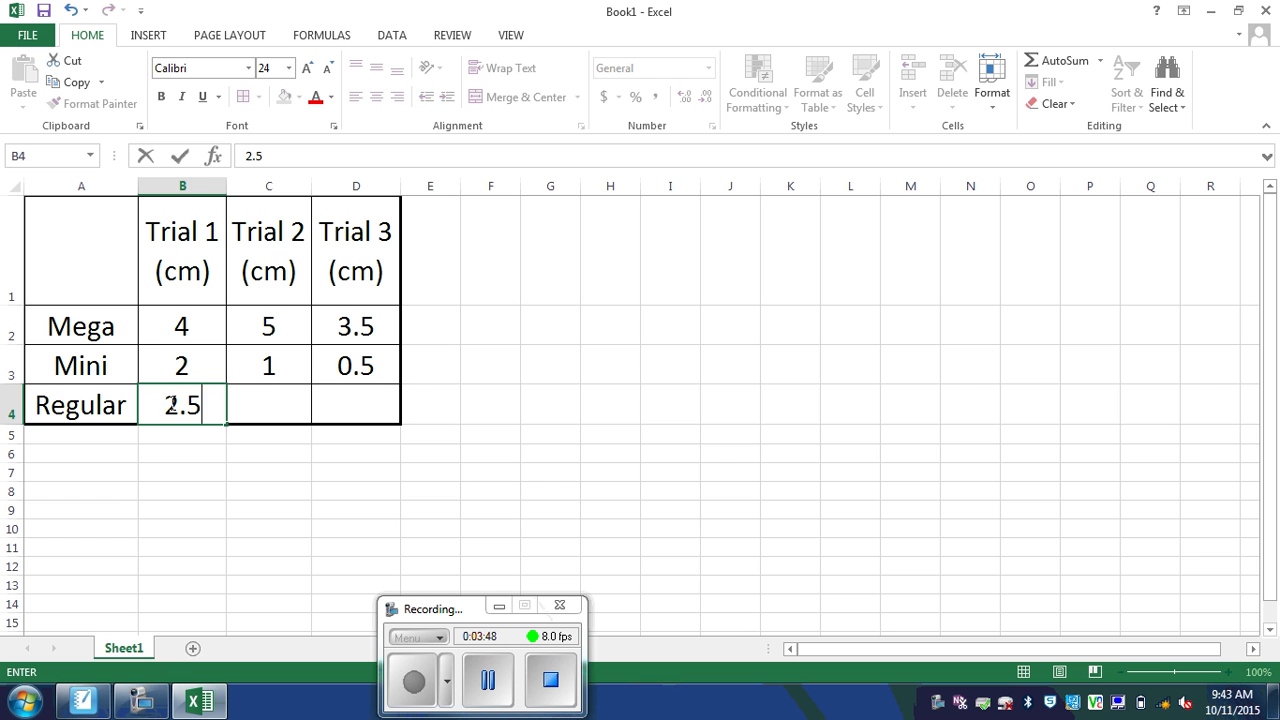
click(272, 401)
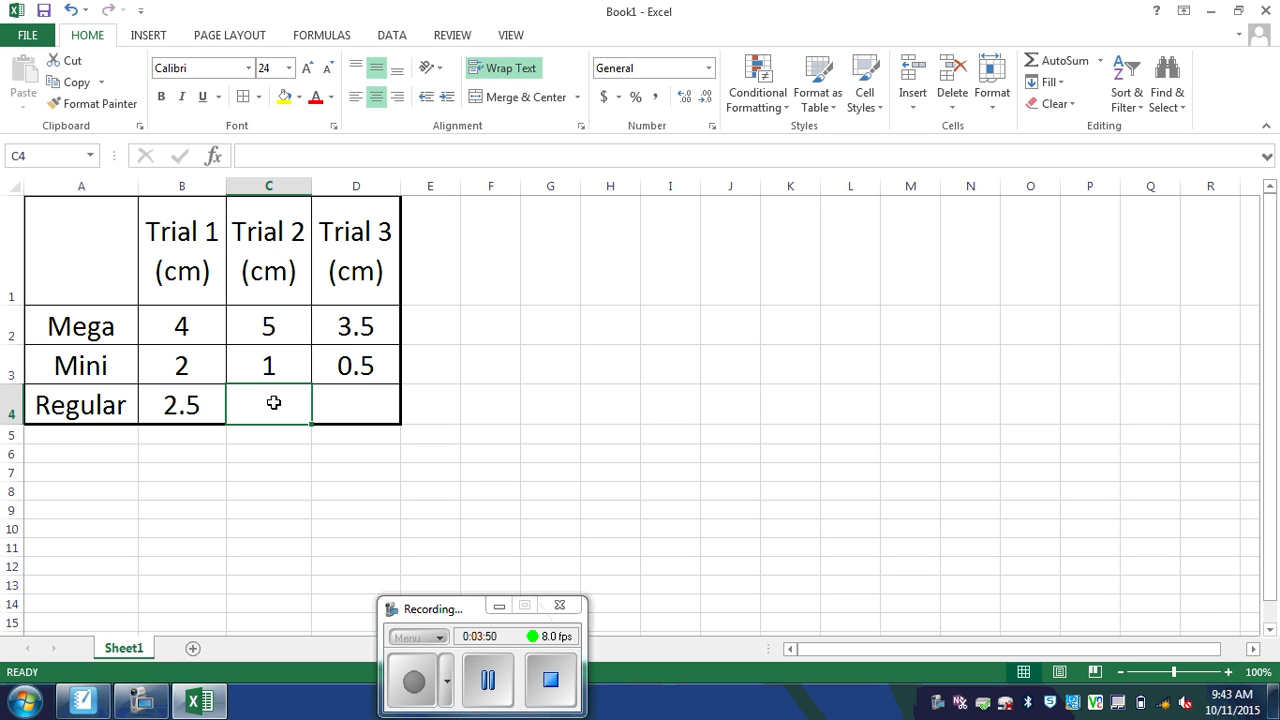
text(5)
click(352, 406)
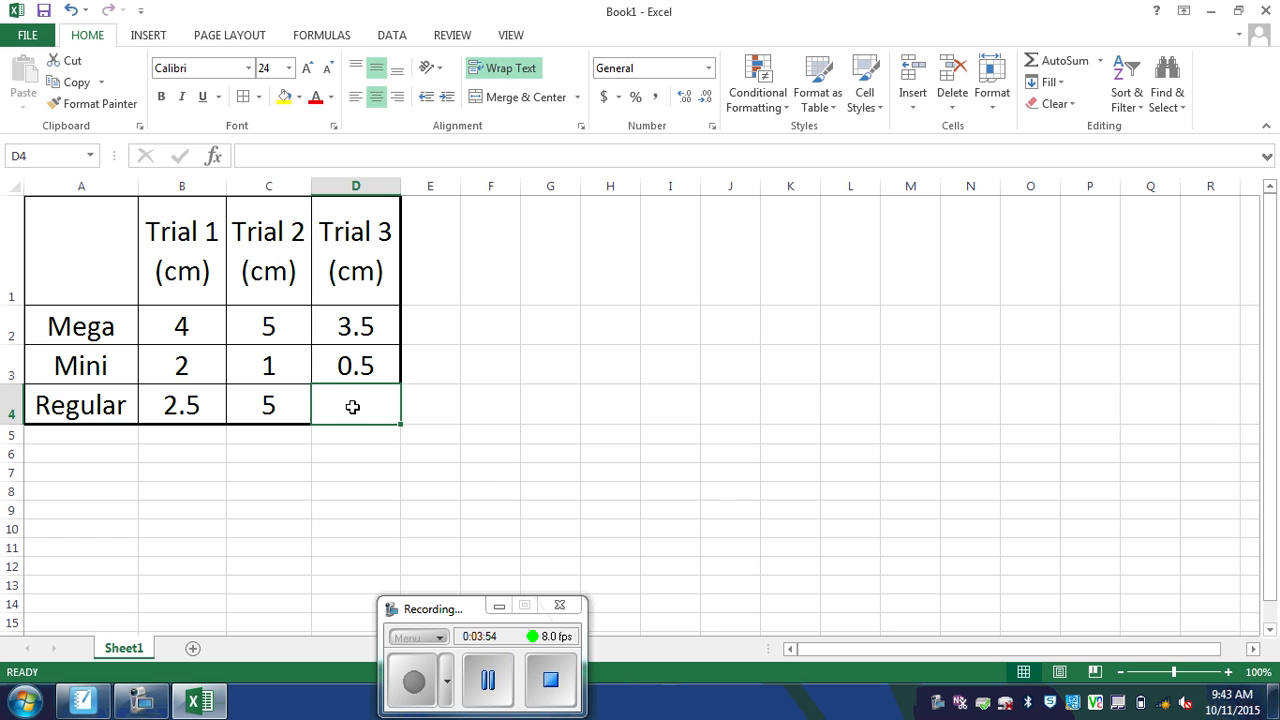
text(3)
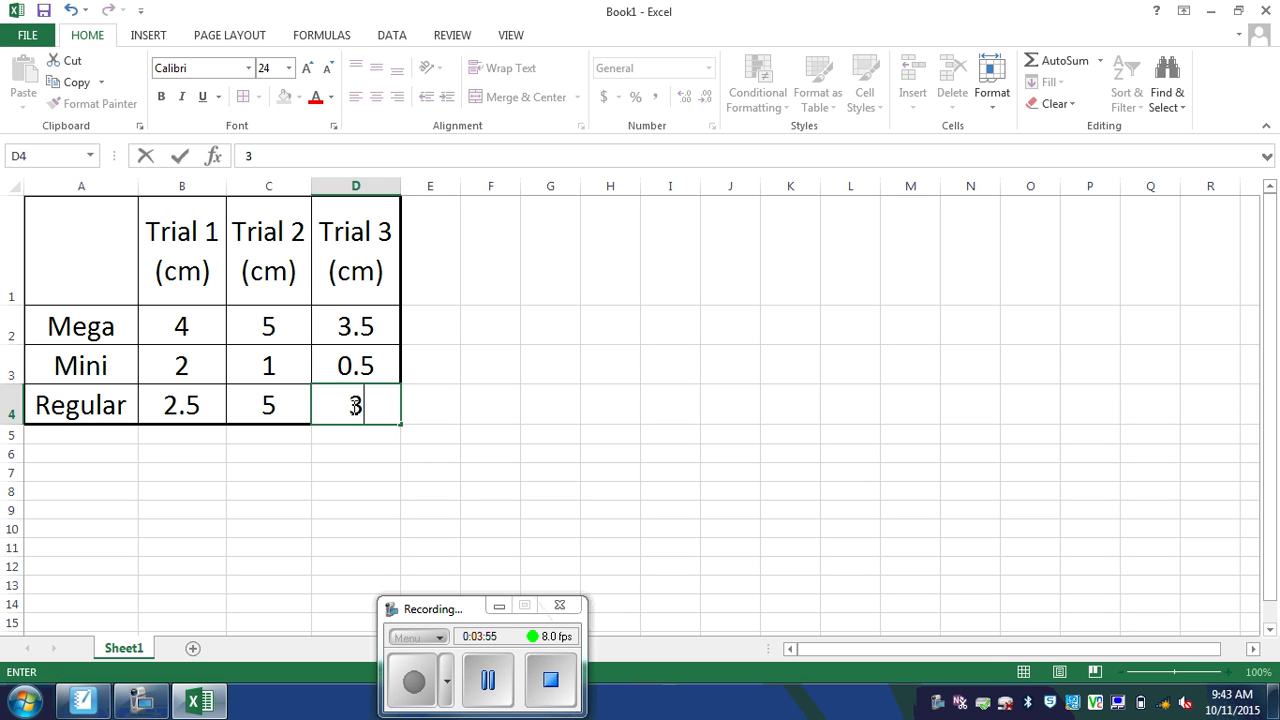
click(463, 487)
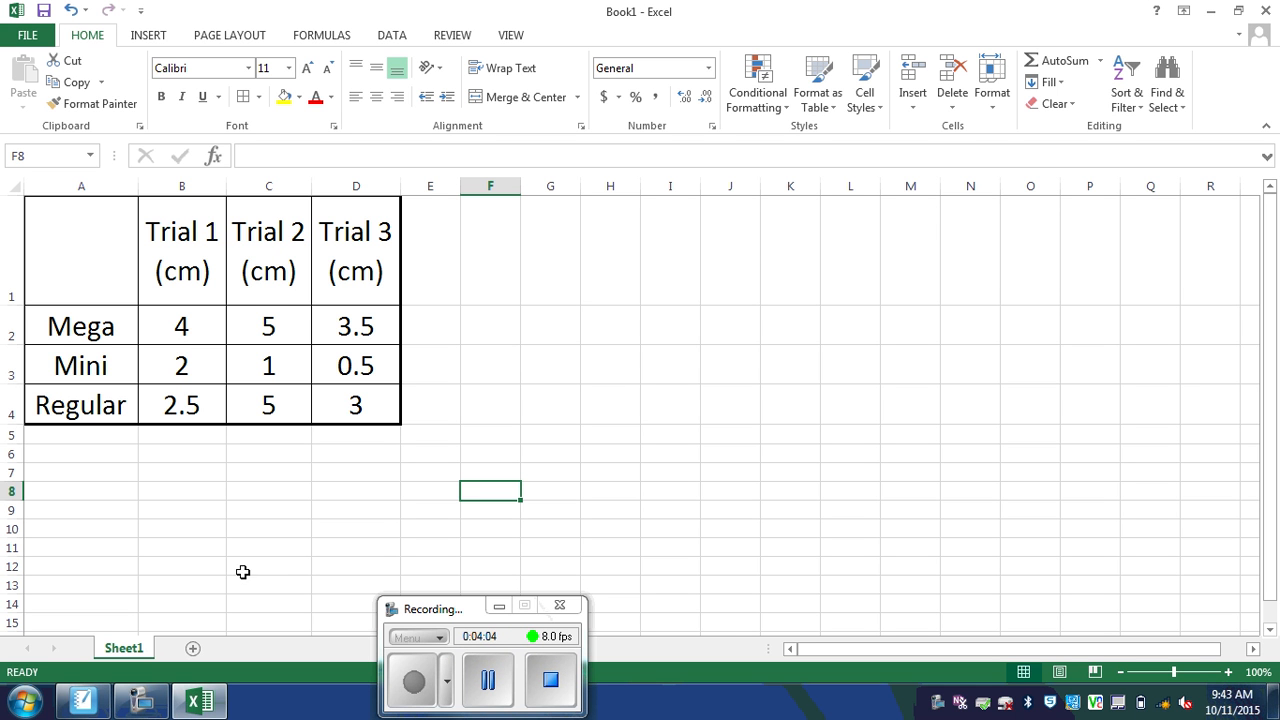
Step: Type the heading Averages (cm) in E1 and widen column E so it wraps onto two lines
drag(58, 235, 355, 404)
click(300, 488)
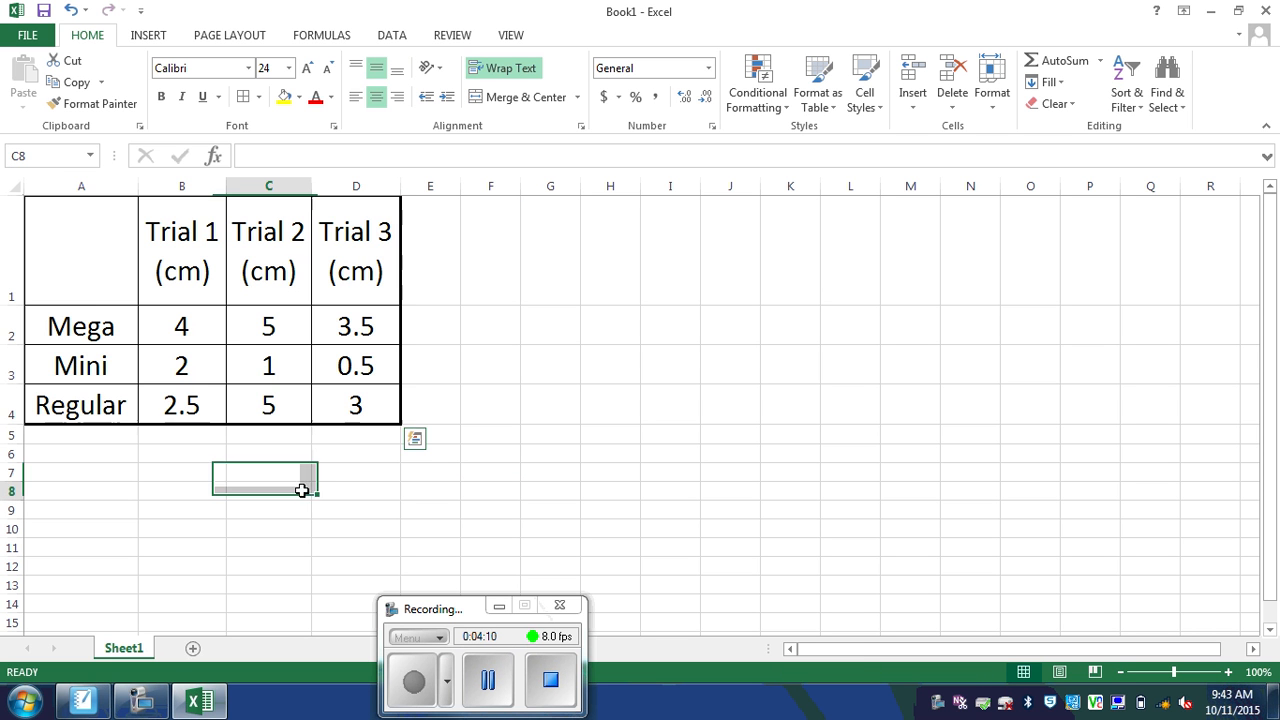
click(424, 249)
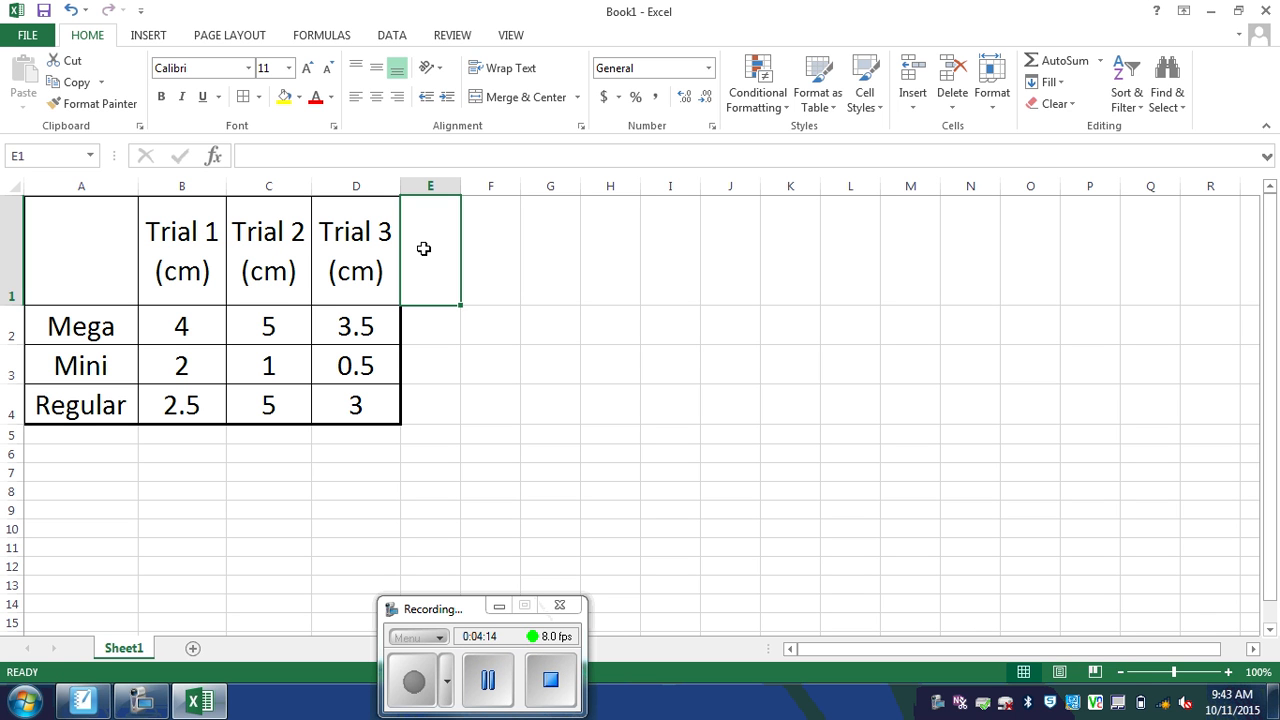
text(Averag)
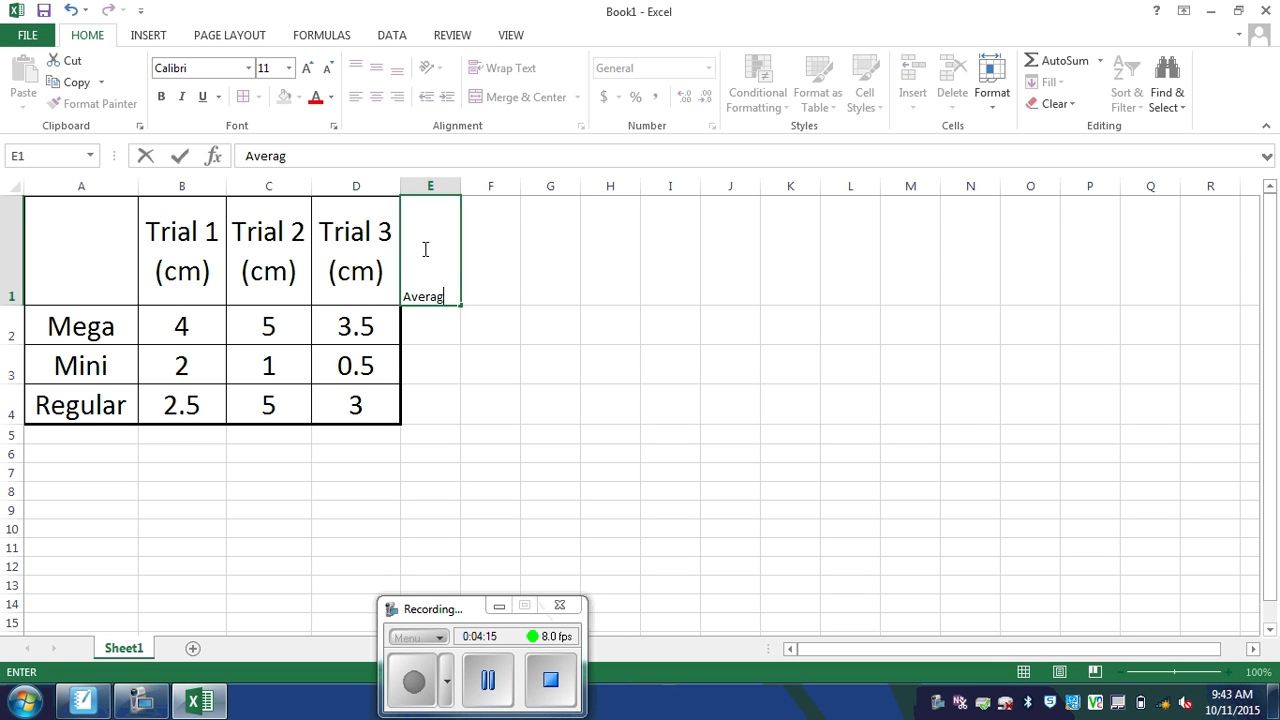
text(es (cm)
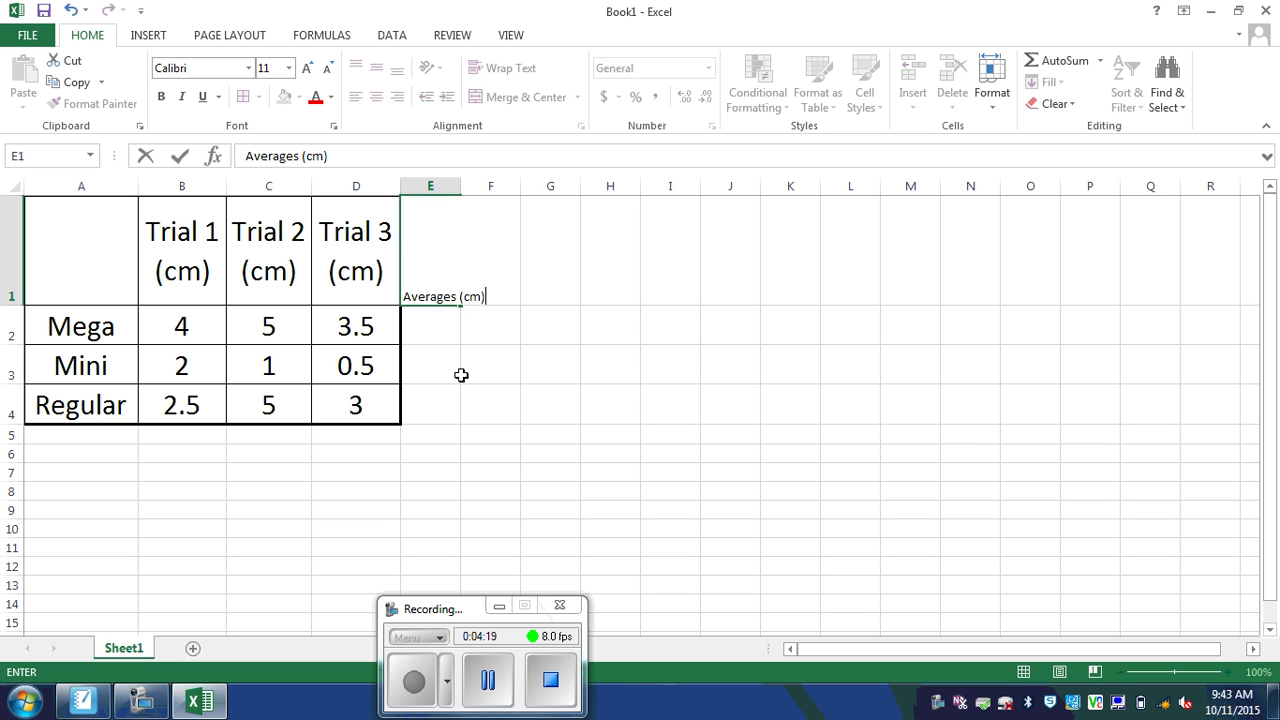
click(434, 330)
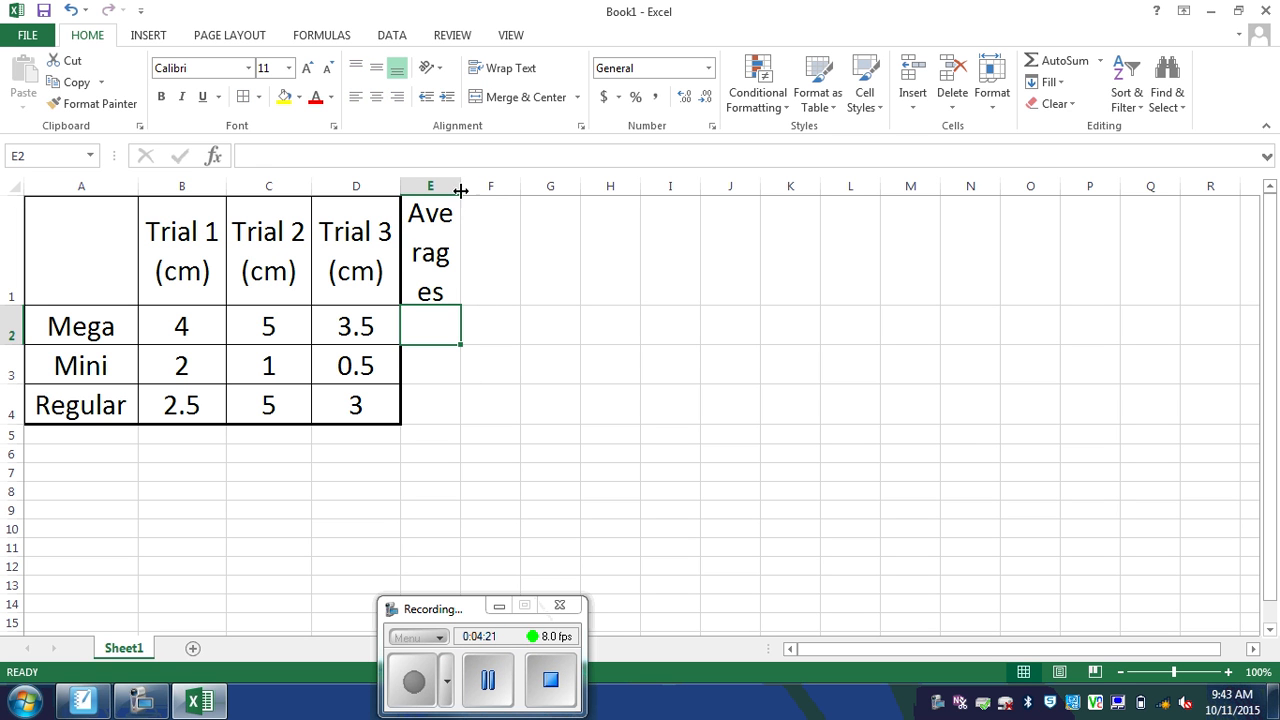
drag(460, 187, 522, 195)
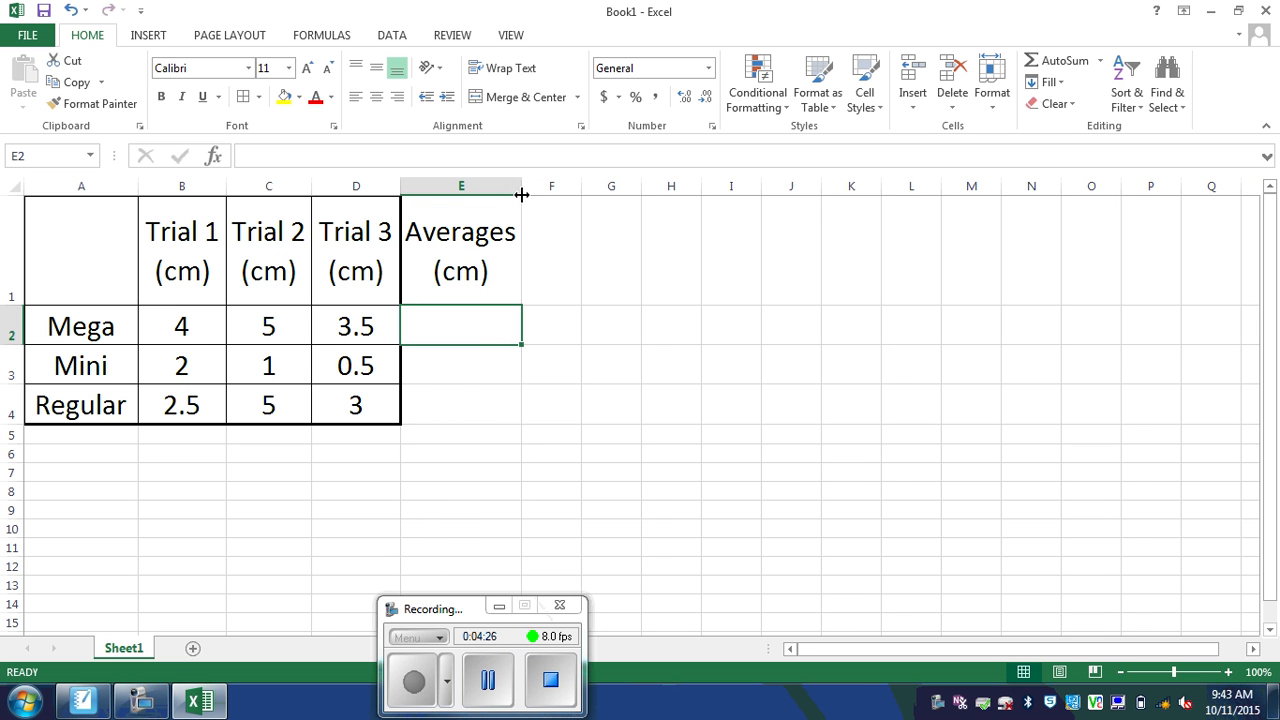
click(442, 380)
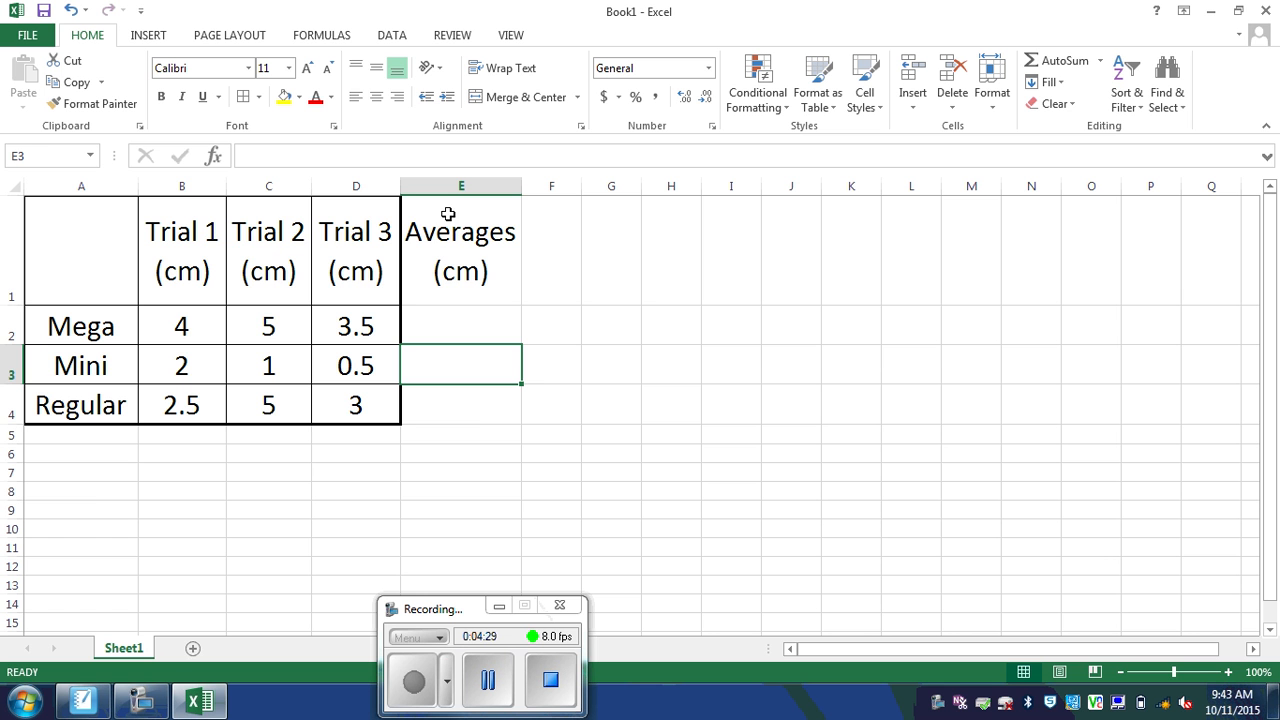
Step: Select the table A1:E4, including the Averages column, and open More Borders
drag(106, 220, 460, 414)
click(258, 97)
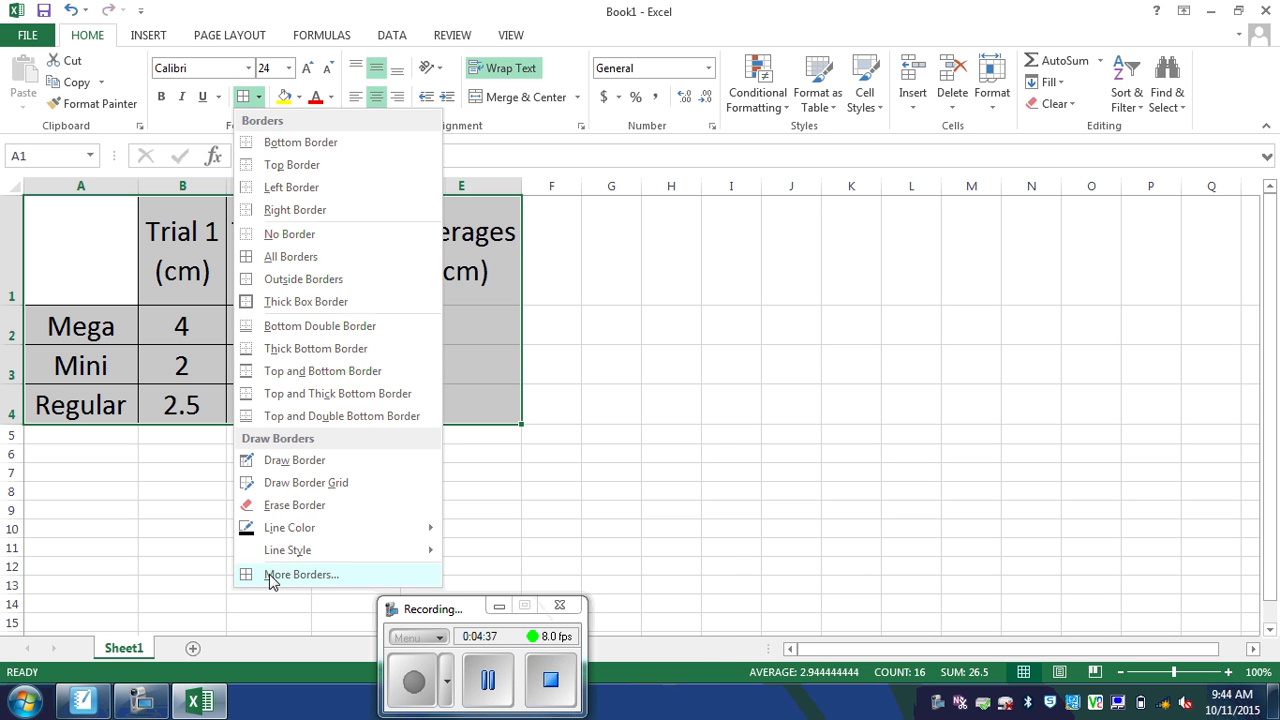
click(300, 574)
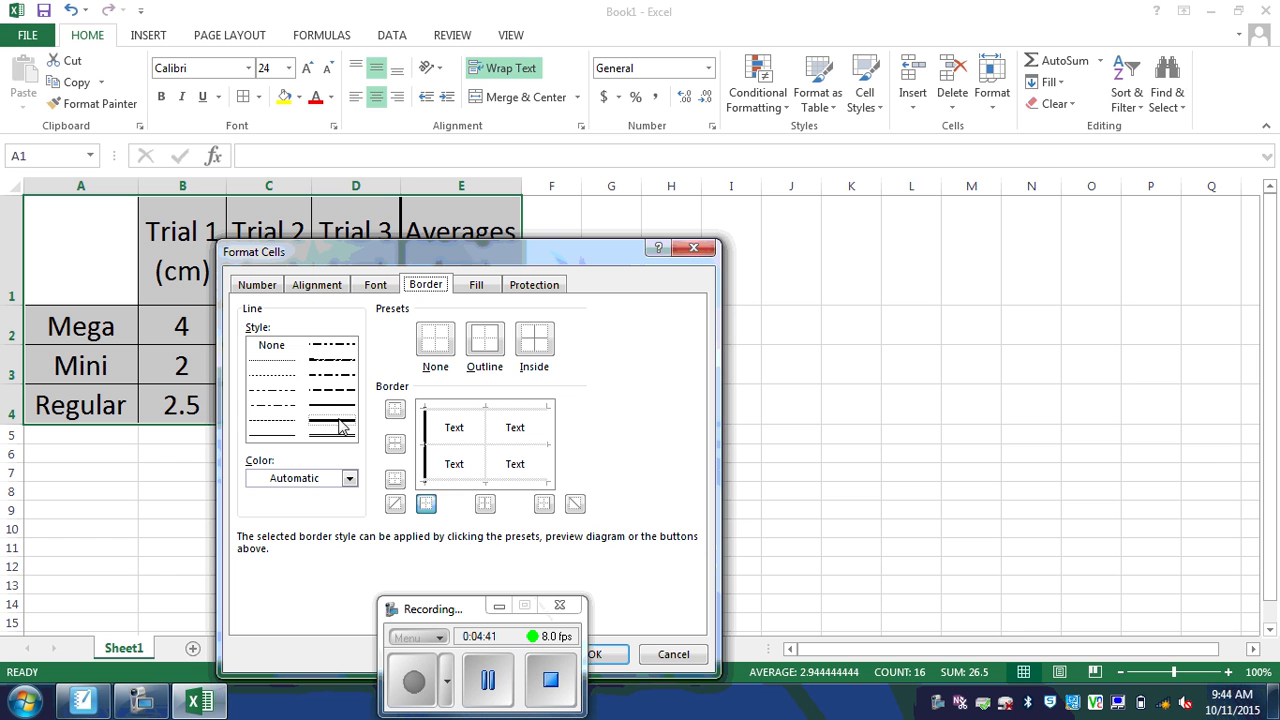
Step: Set a thick outline with inside vertical and horizontal lines in the border preview
click(343, 428)
click(549, 451)
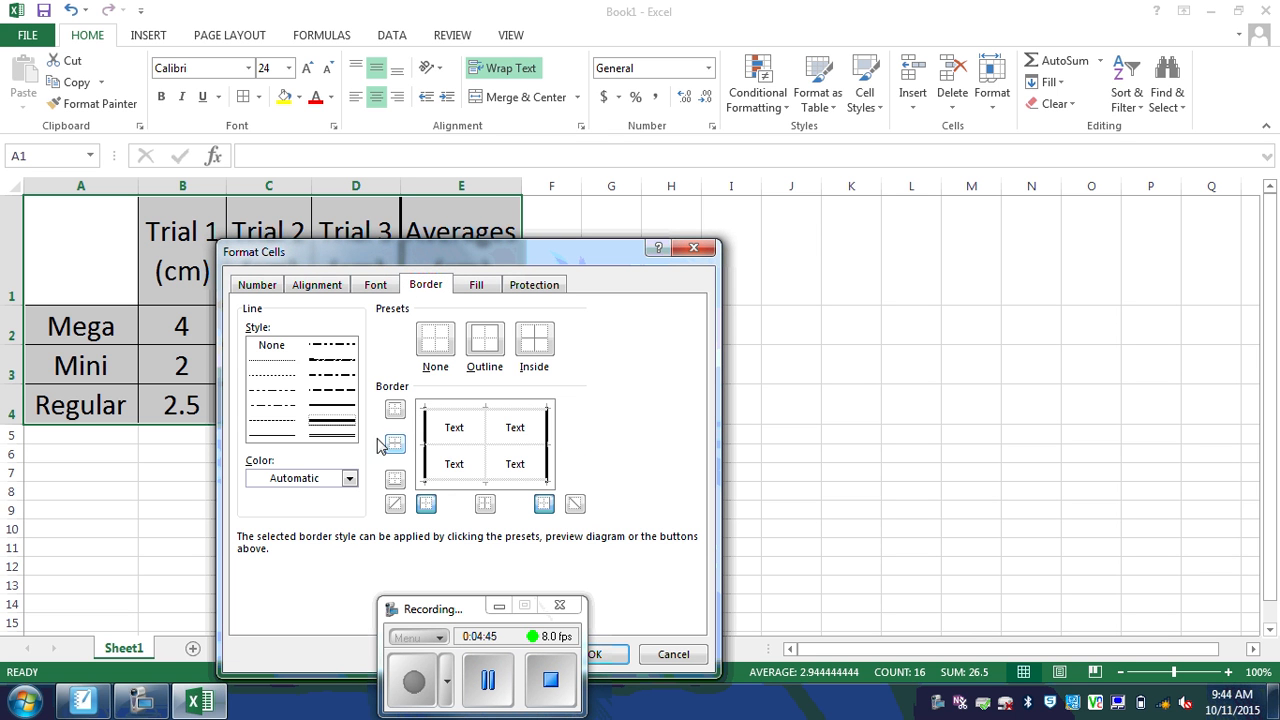
click(277, 435)
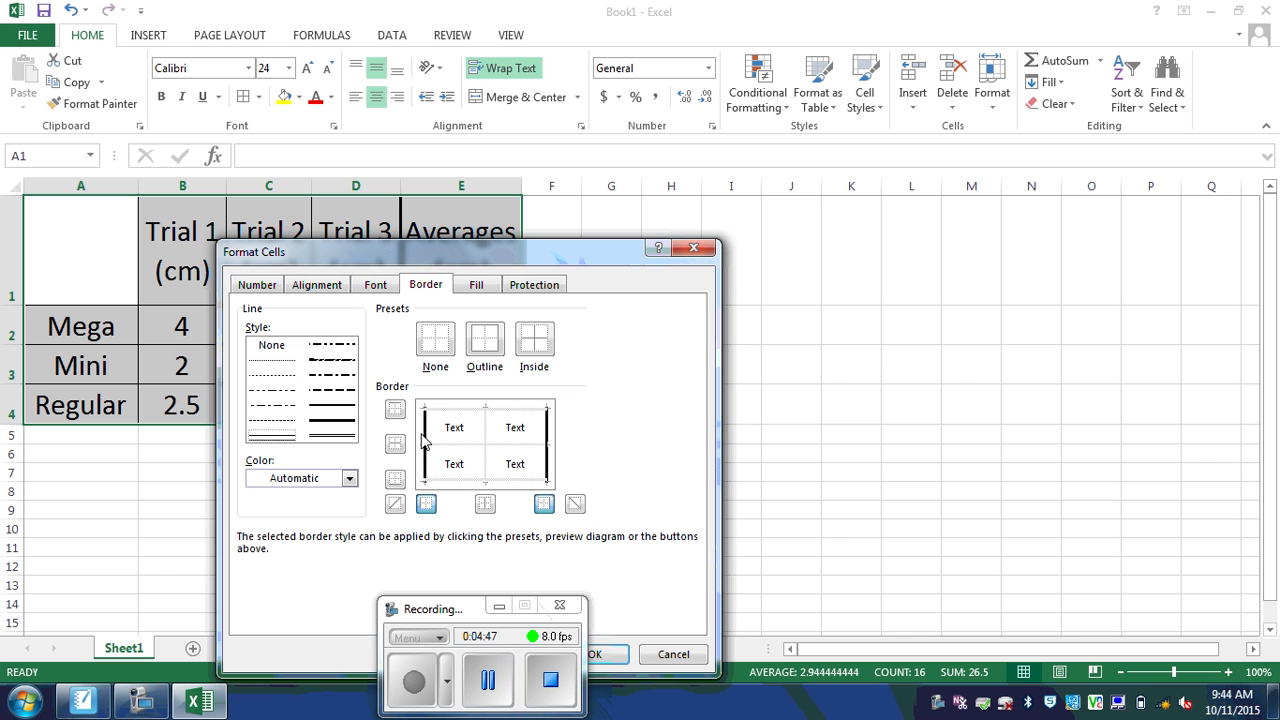
click(487, 443)
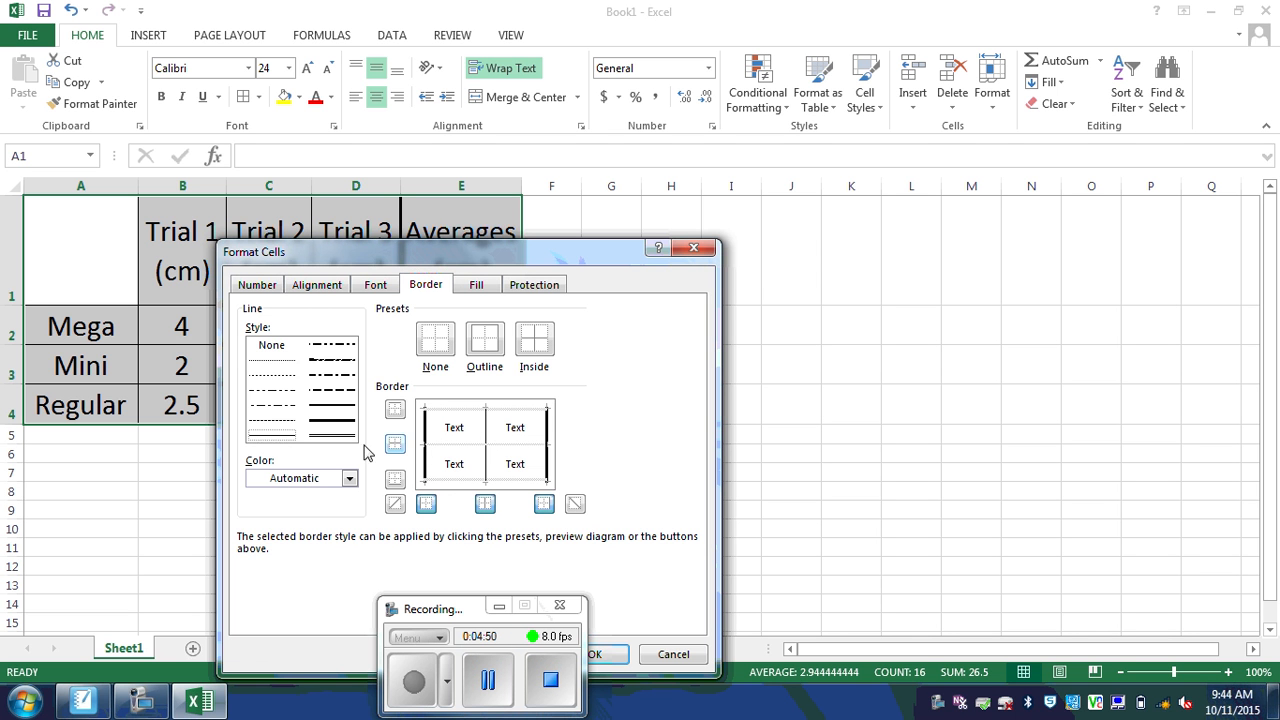
click(330, 420)
click(452, 410)
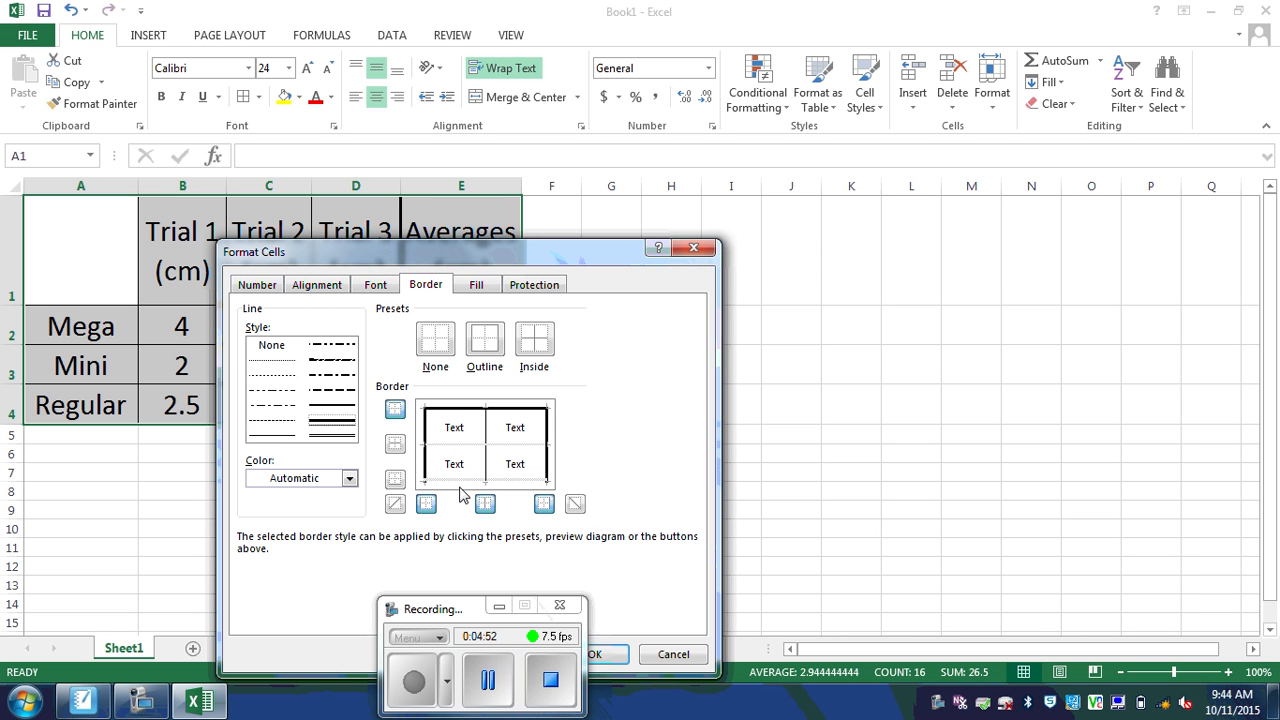
click(460, 483)
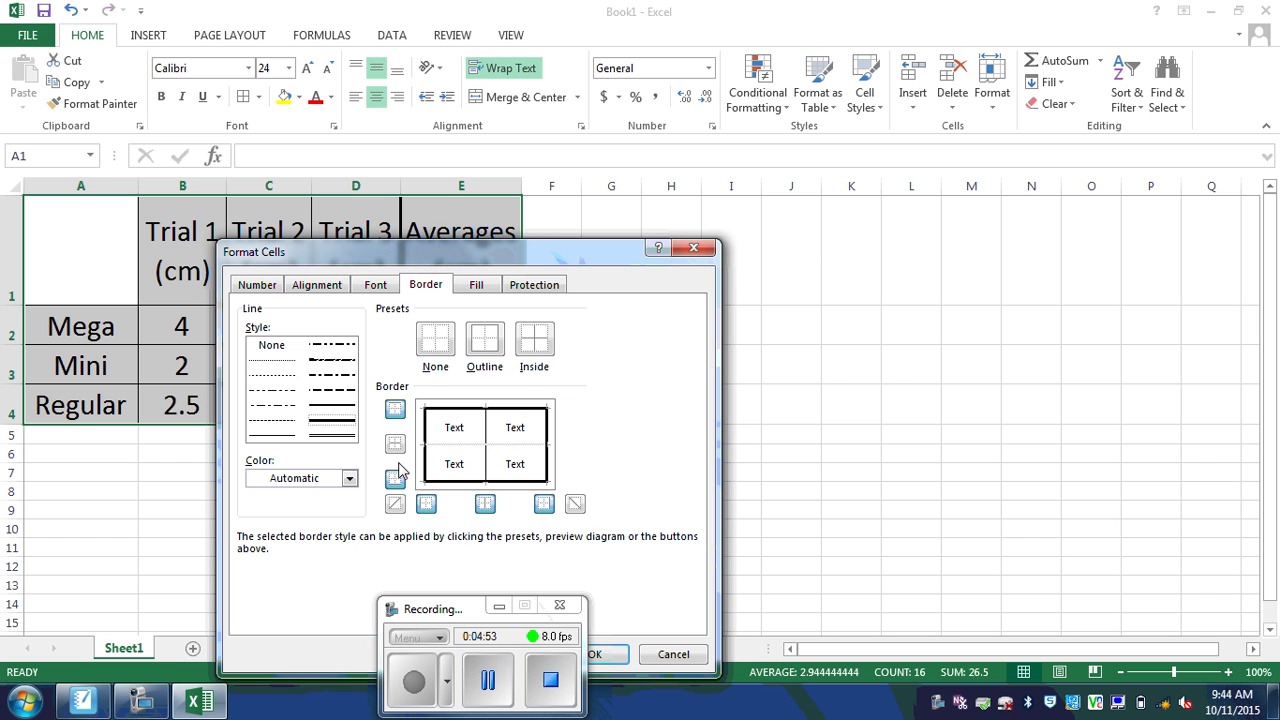
click(279, 436)
click(469, 446)
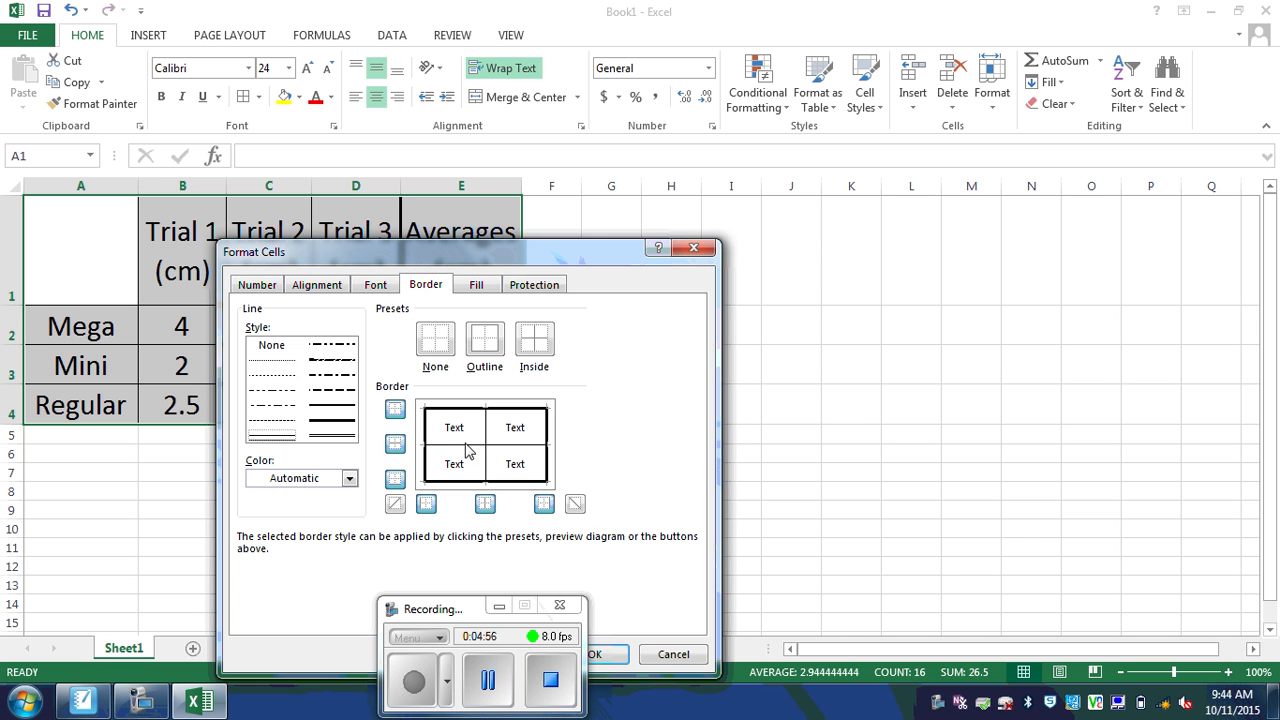
drag(478, 607, 288, 611)
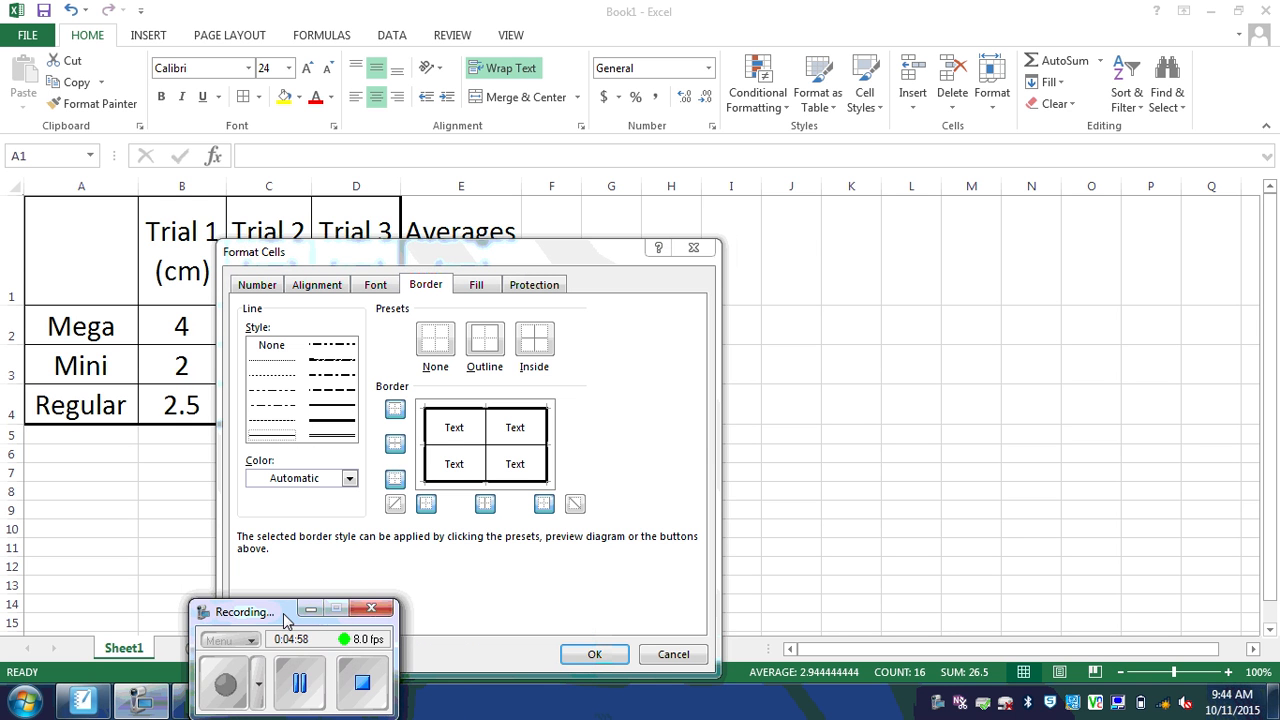
Step: Apply the border settings, then select A1:E4 and copy it with Ctrl+C
click(594, 654)
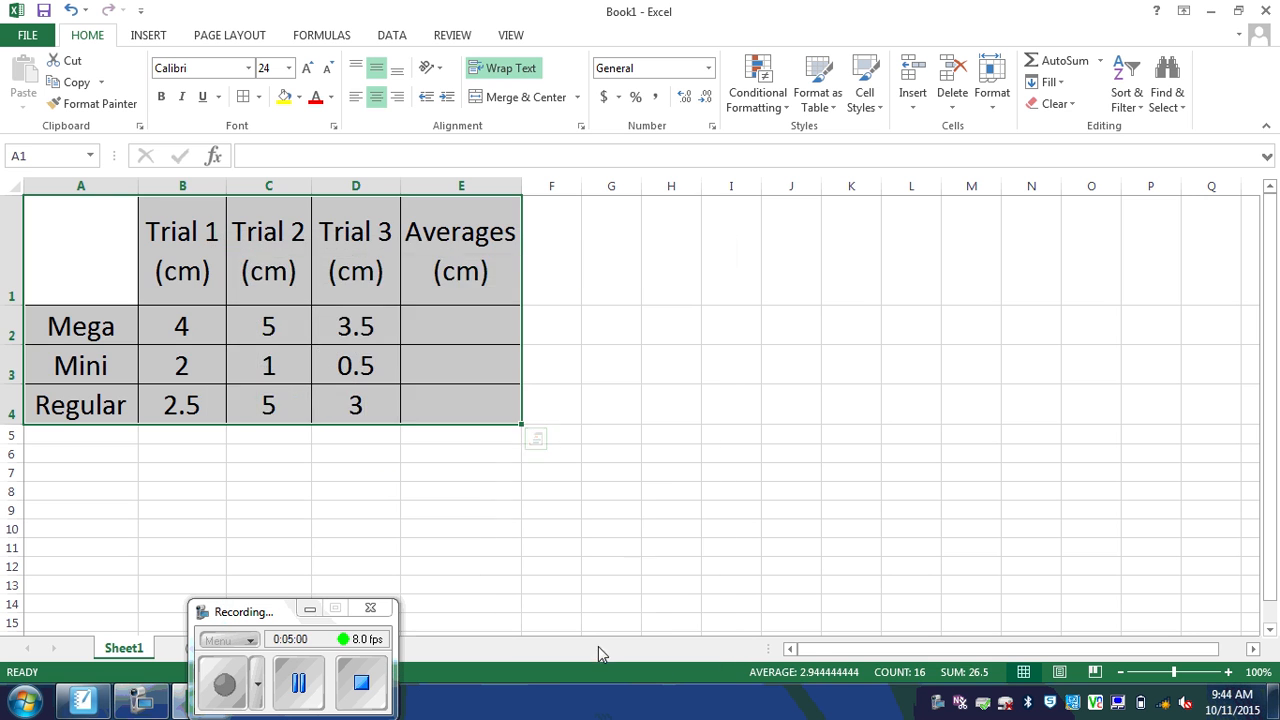
click(646, 544)
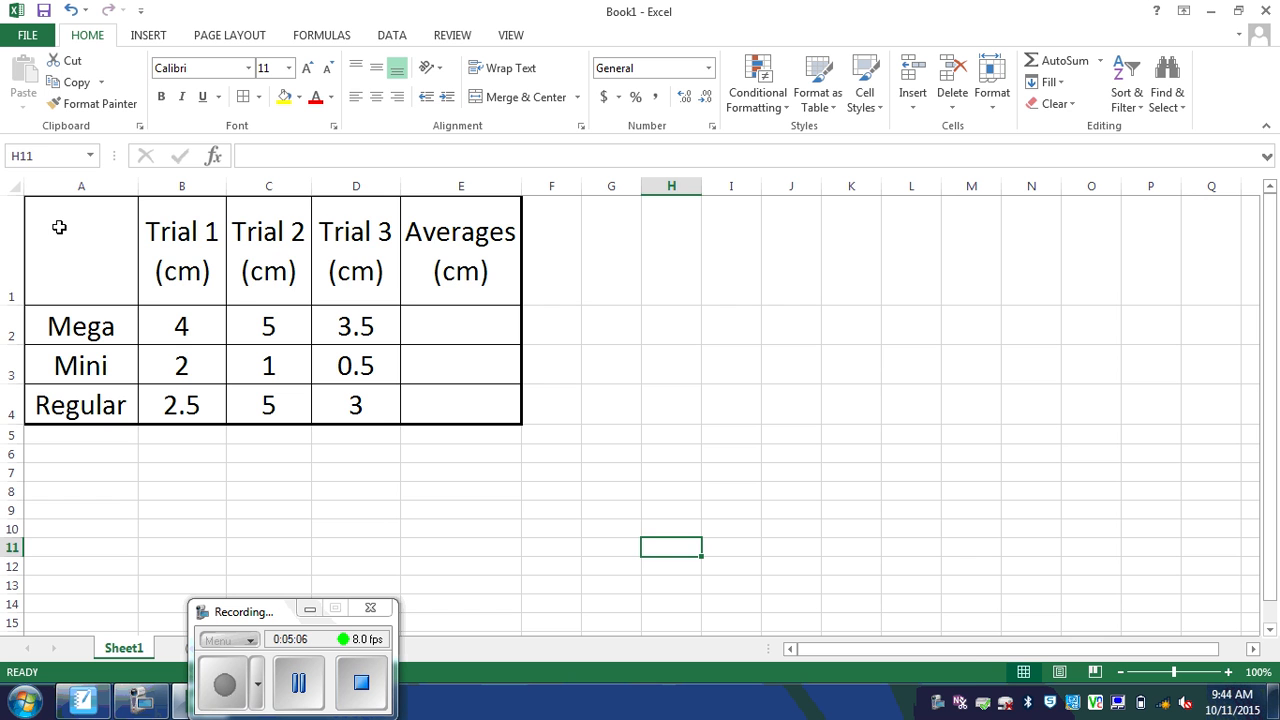
drag(59, 227, 437, 402)
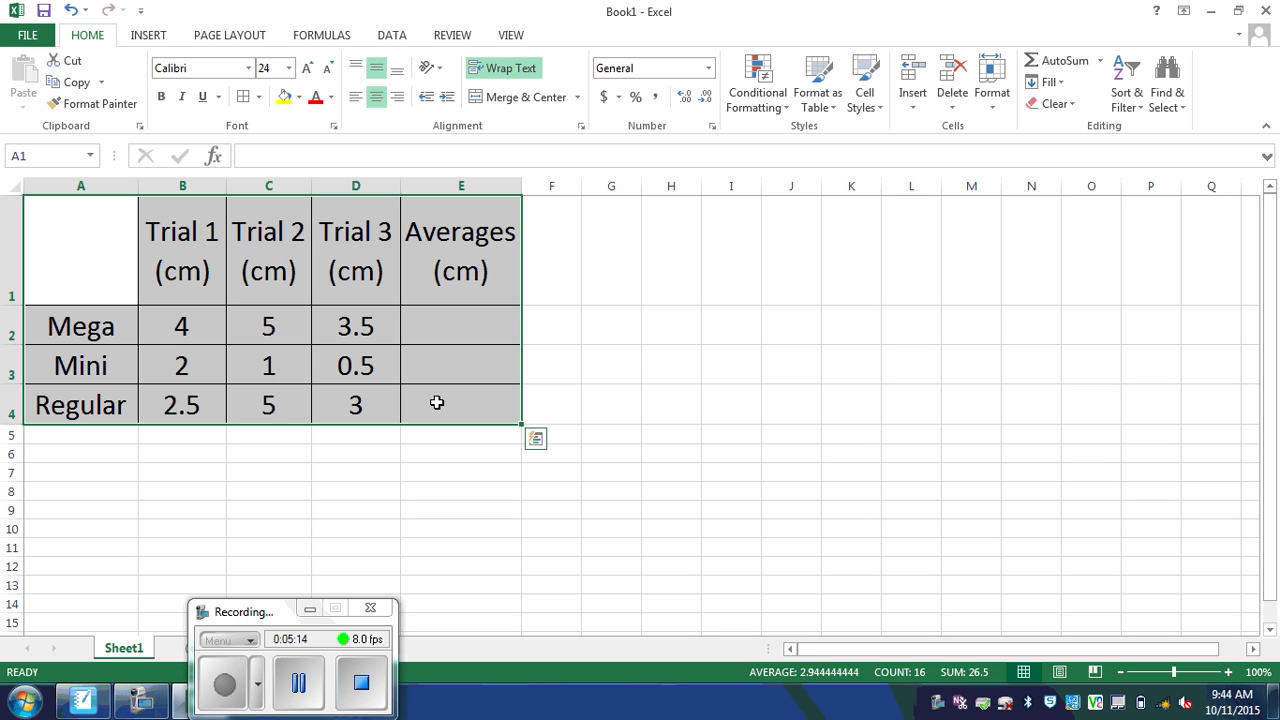
key(ctrl+c)
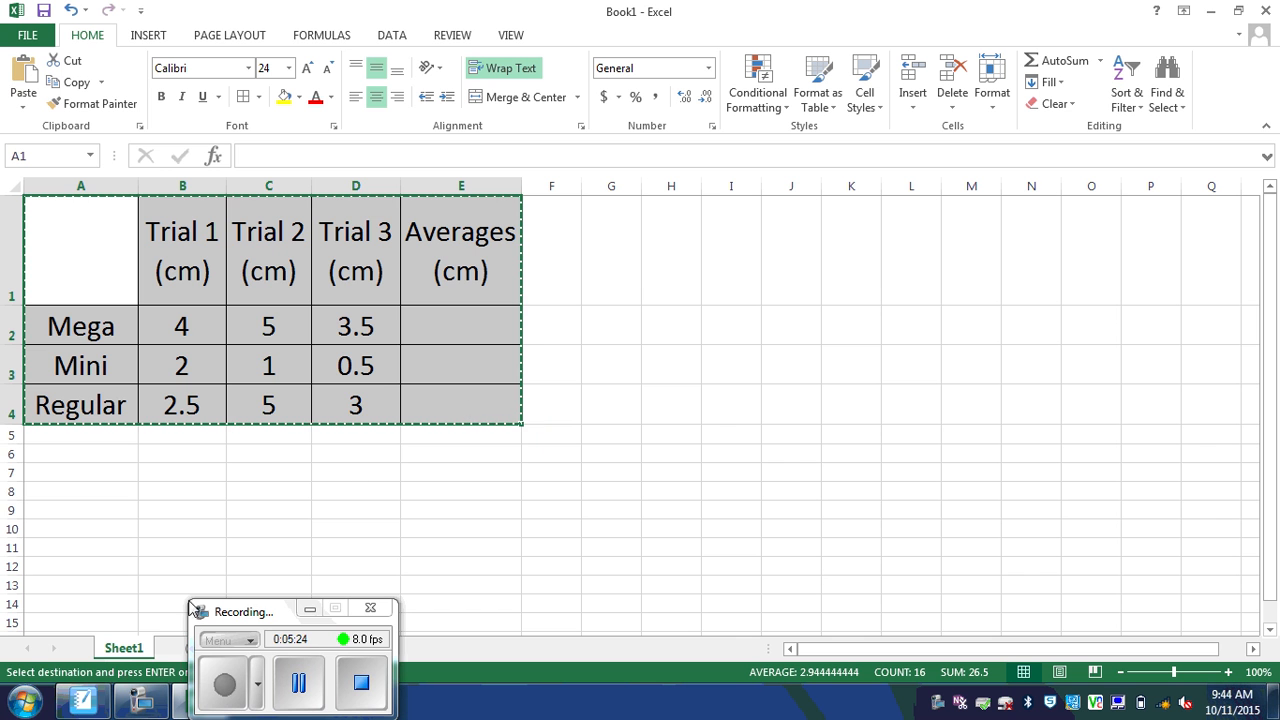
Step: Launch PowerPoint 2013 from the Start menu's Microsoft Office 2013 folder
click(26, 706)
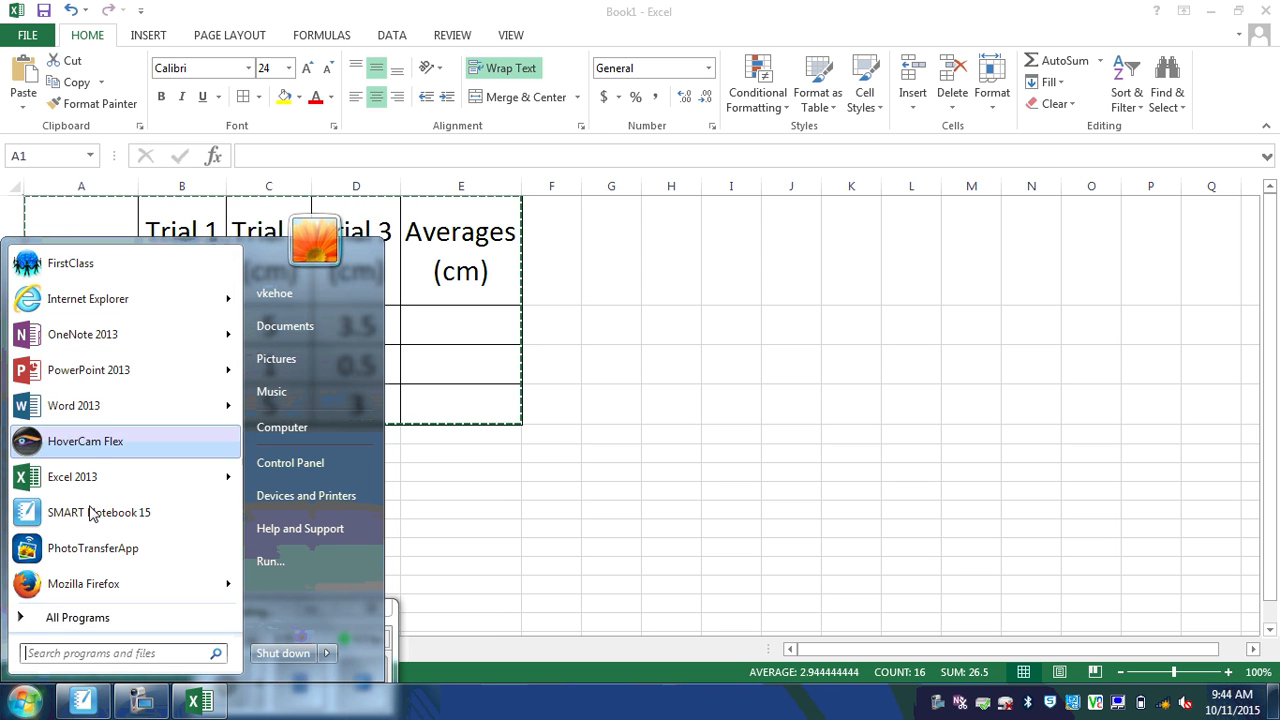
click(82, 618)
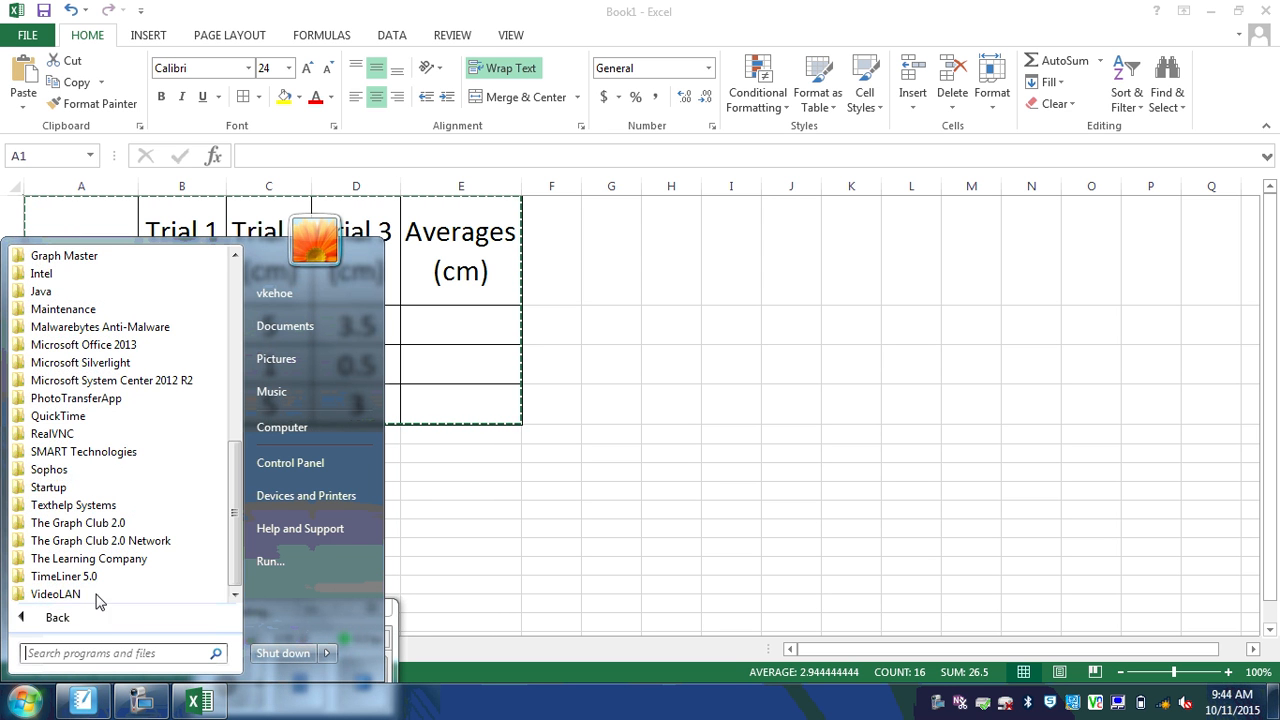
click(125, 348)
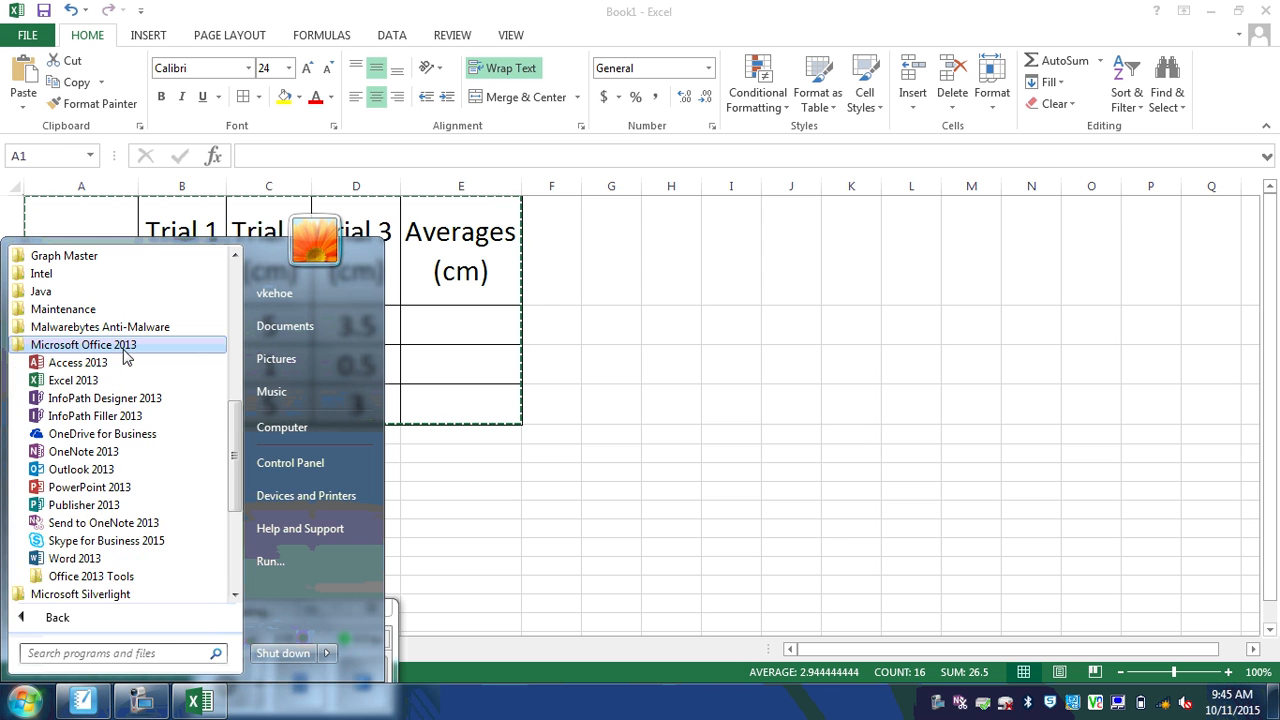
click(107, 486)
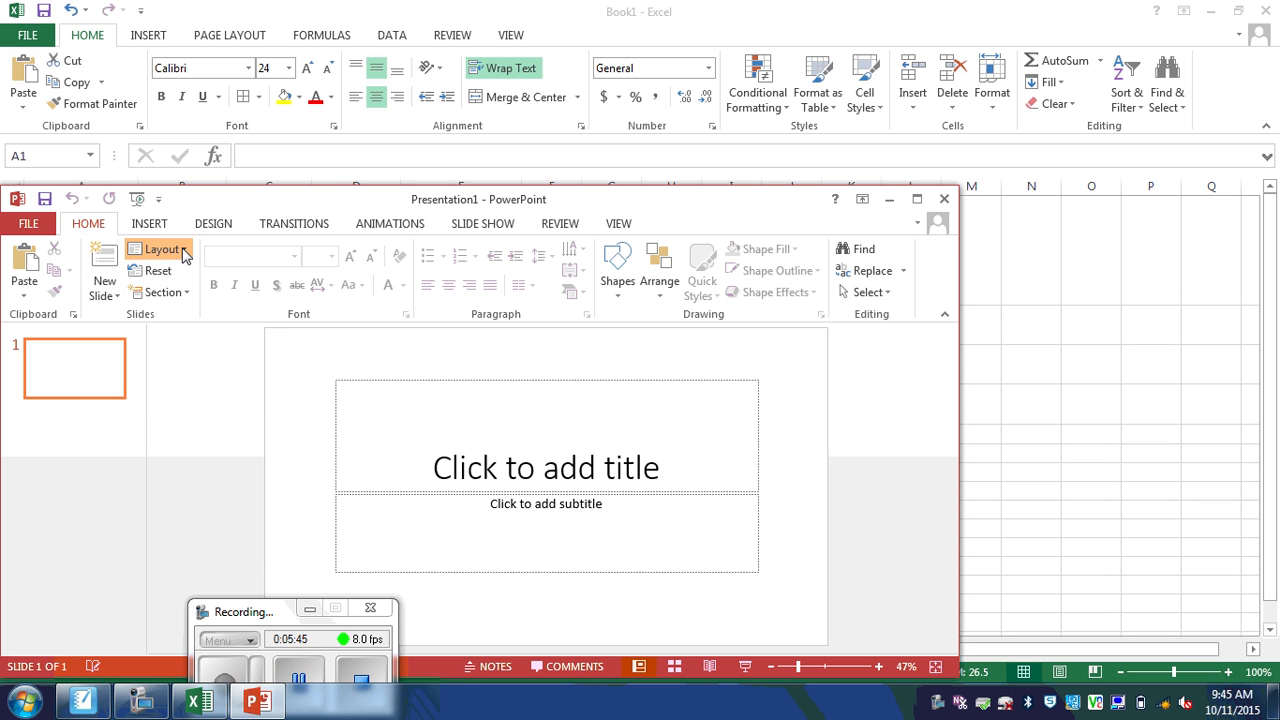
Step: Switch the slide to the Title and Content layout and title it 'Data Table'
click(183, 251)
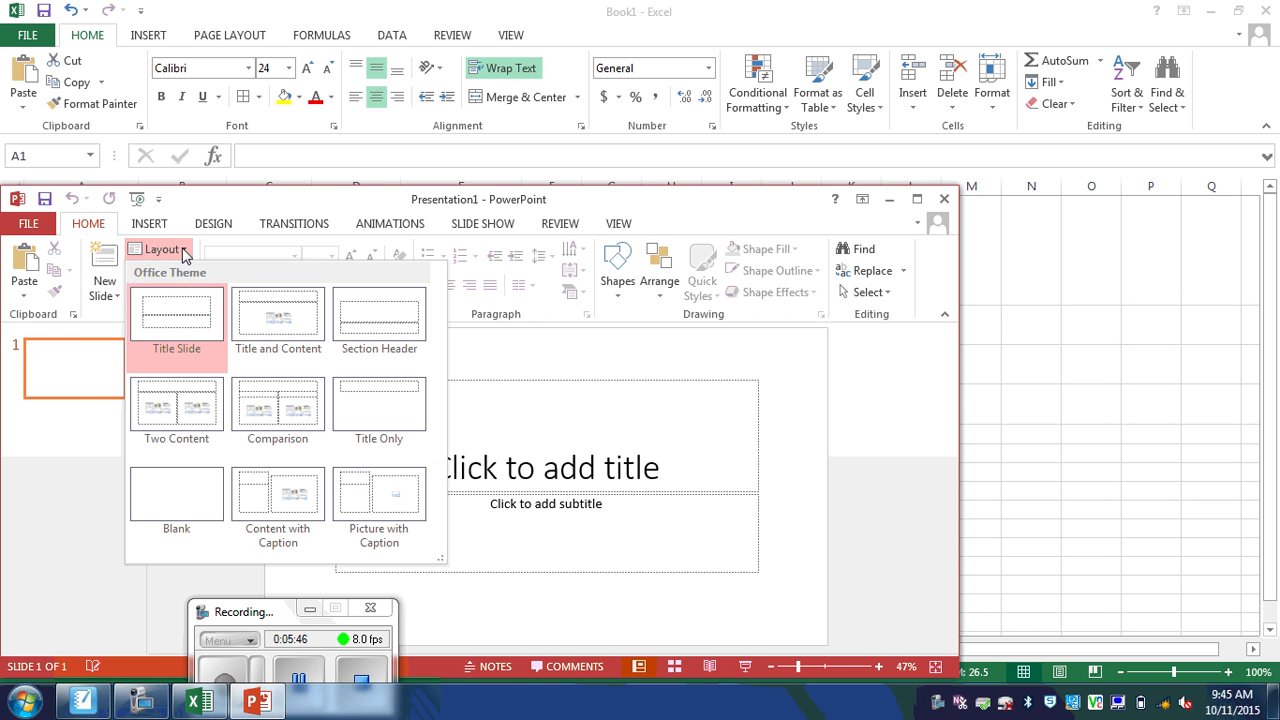
click(268, 322)
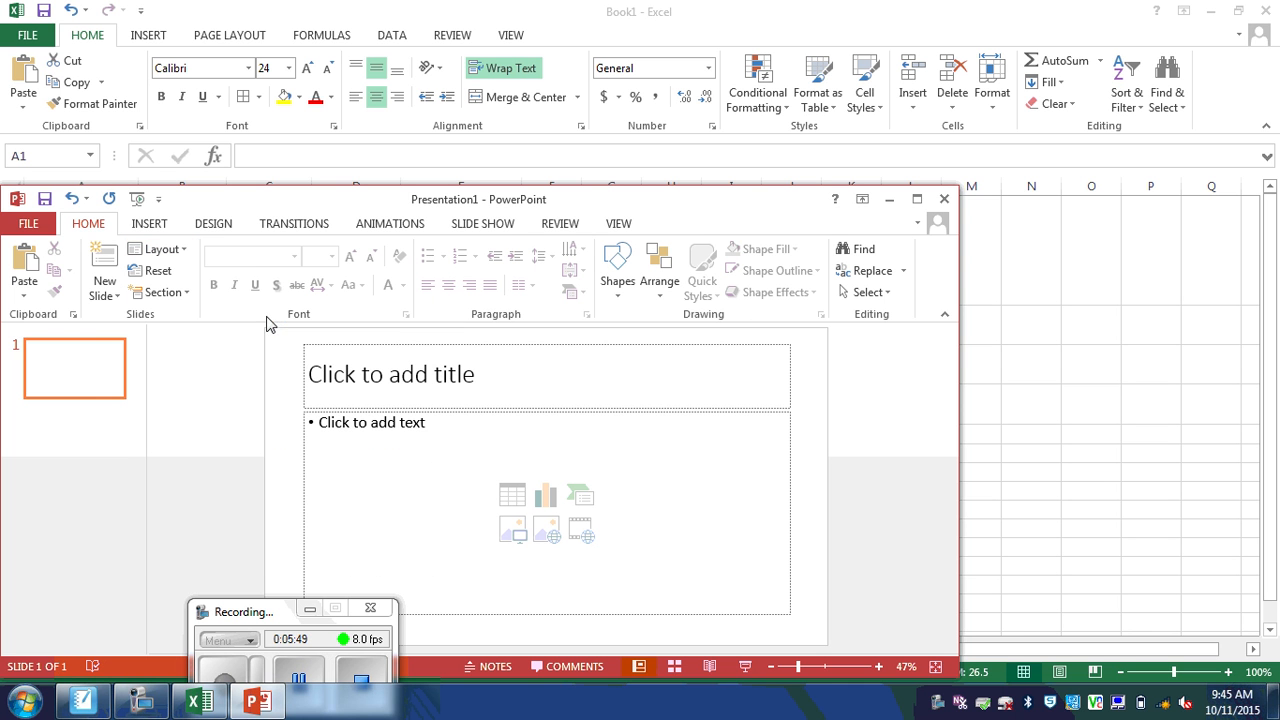
click(312, 380)
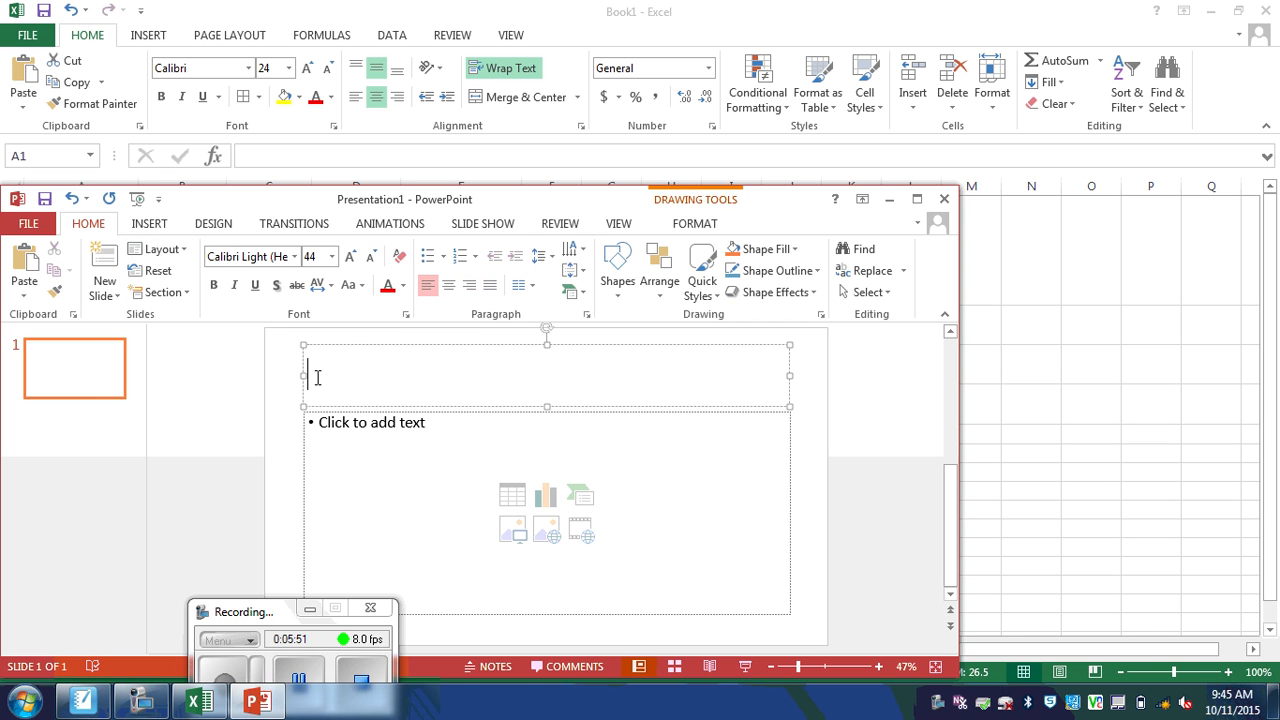
text(Data Table)
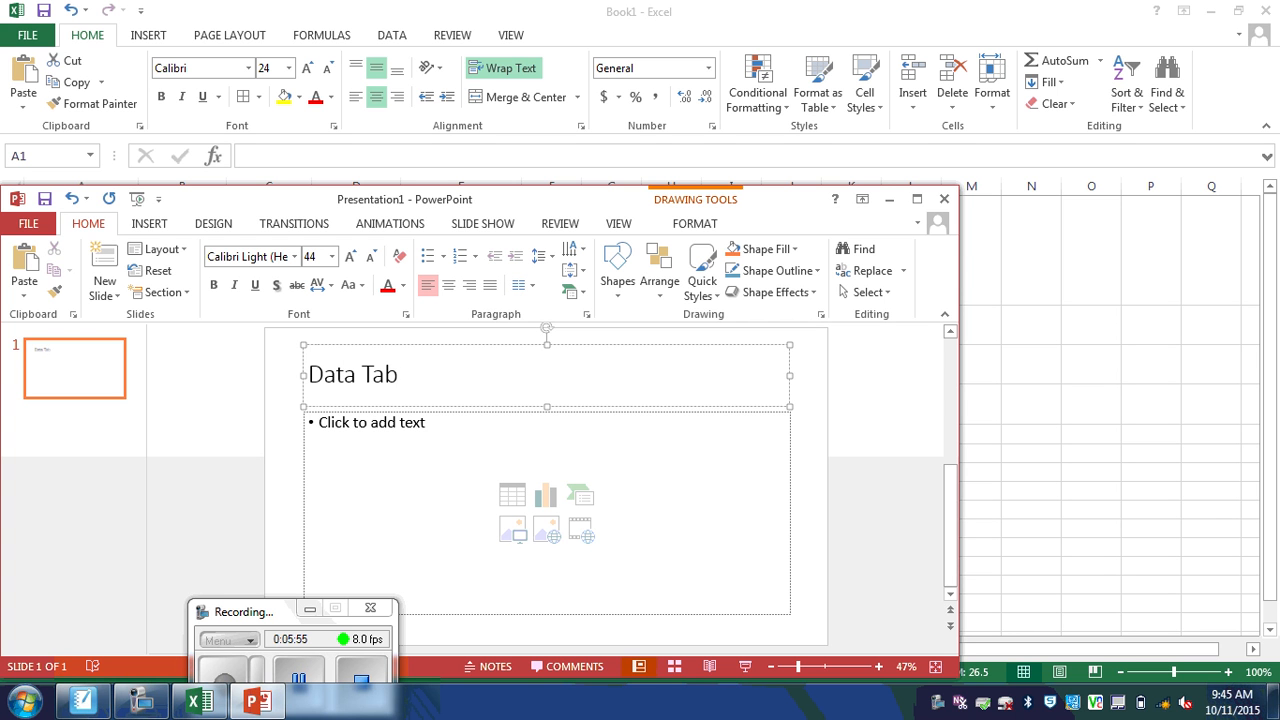
click(430, 466)
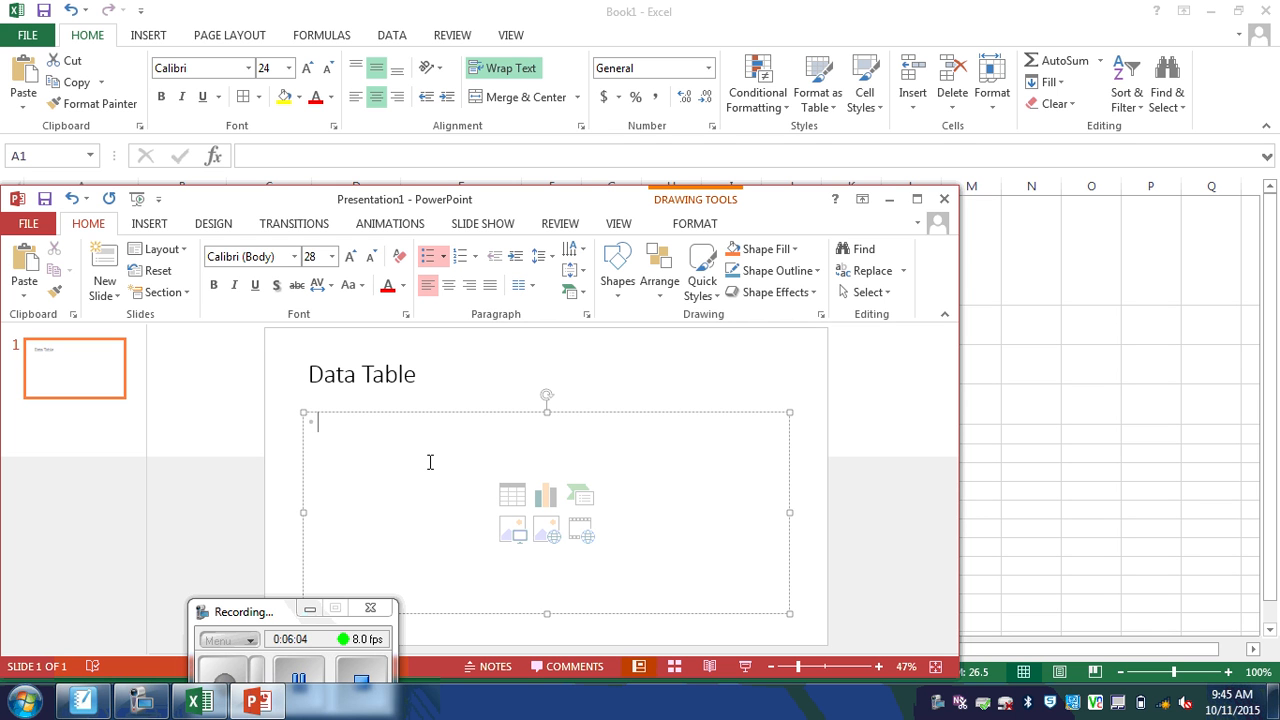
Step: Paste the Excel table onto the slide and stretch its corners to enlarge it
key(ctrl+v)
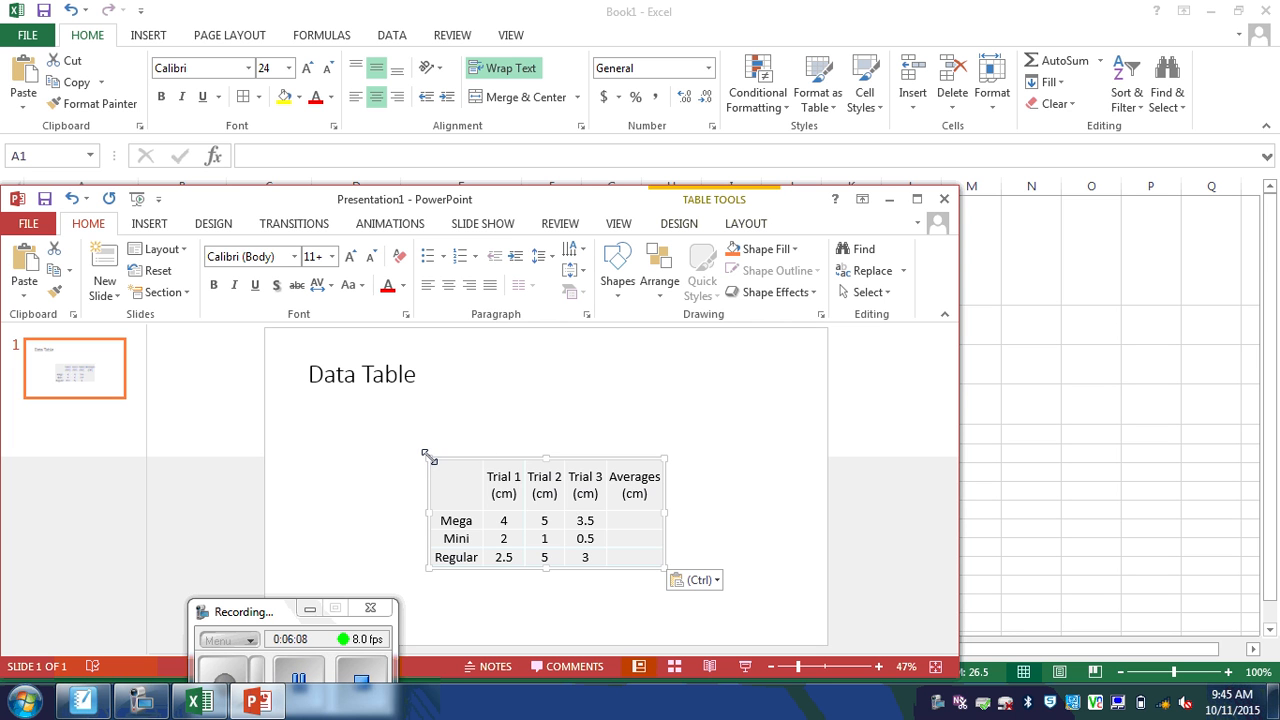
drag(428, 456, 372, 429)
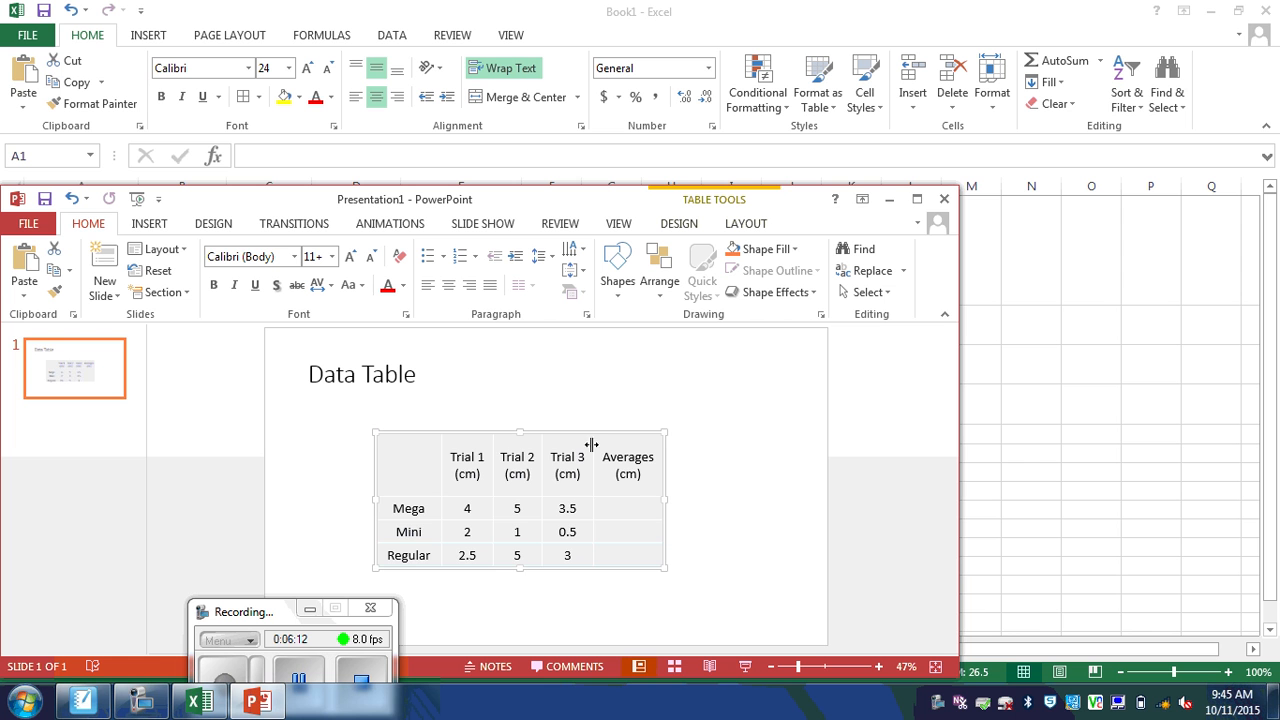
drag(666, 433, 728, 414)
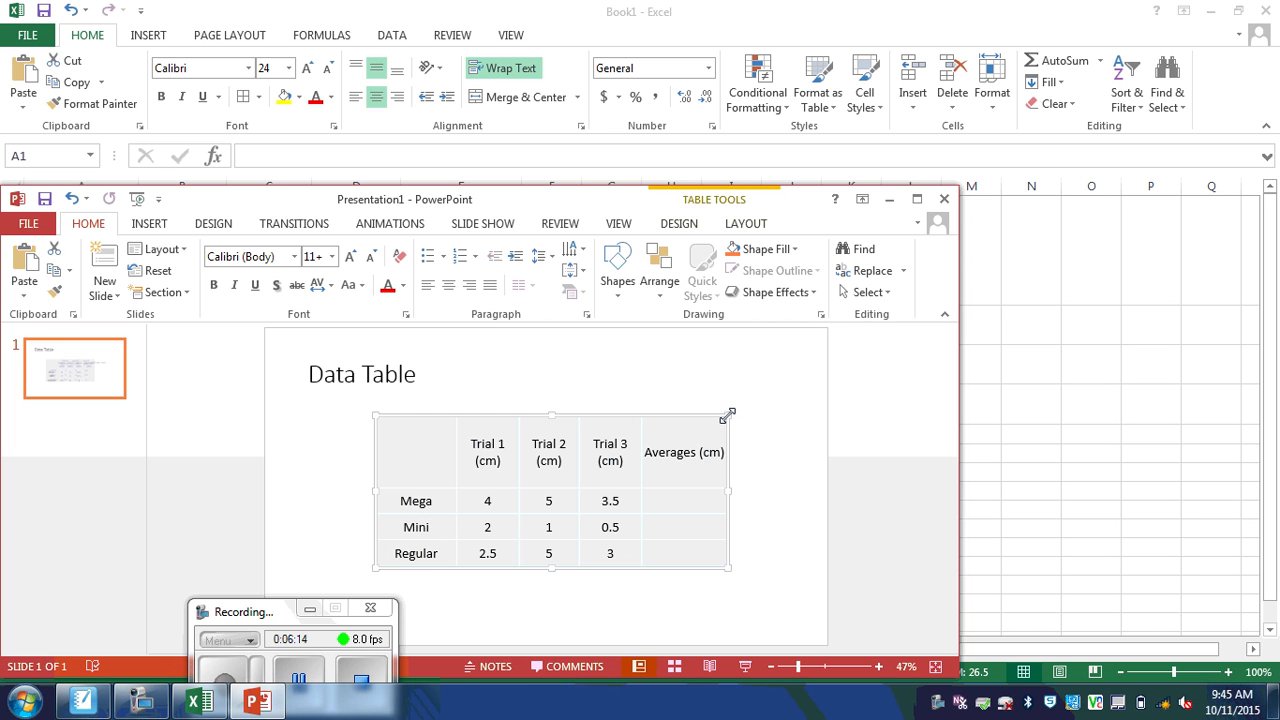
drag(729, 566, 760, 592)
click(902, 522)
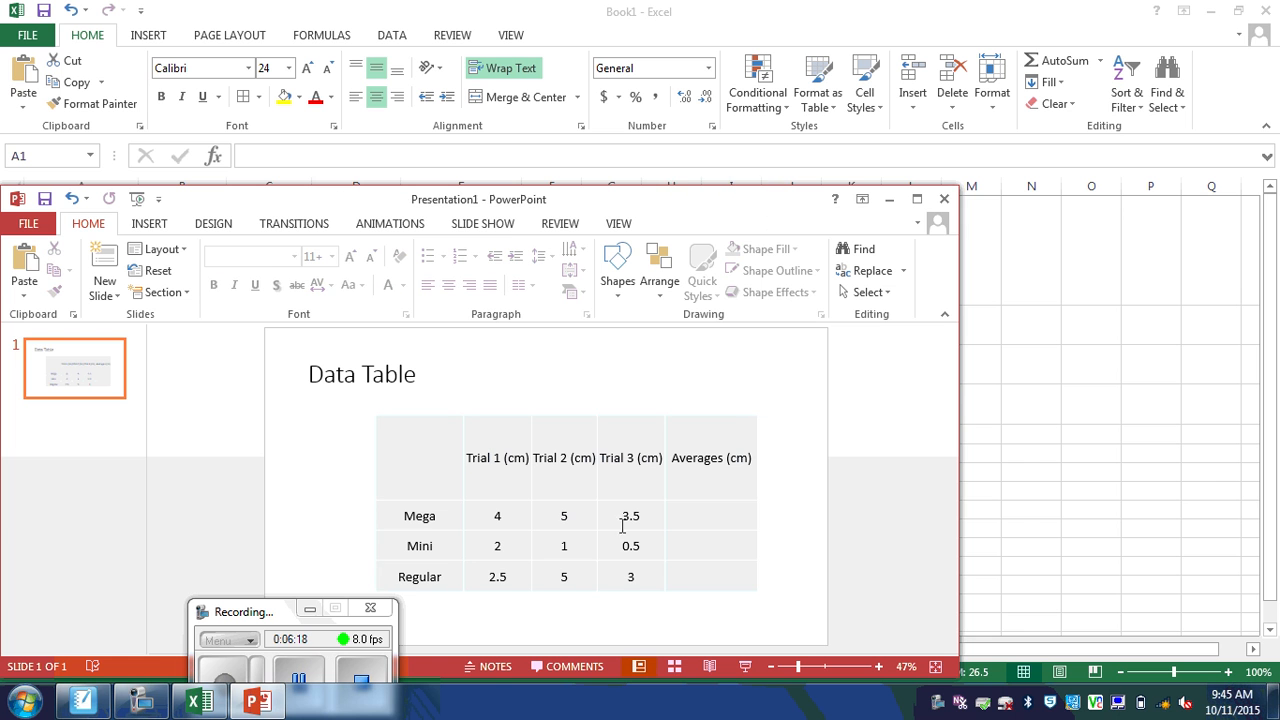
click(454, 472)
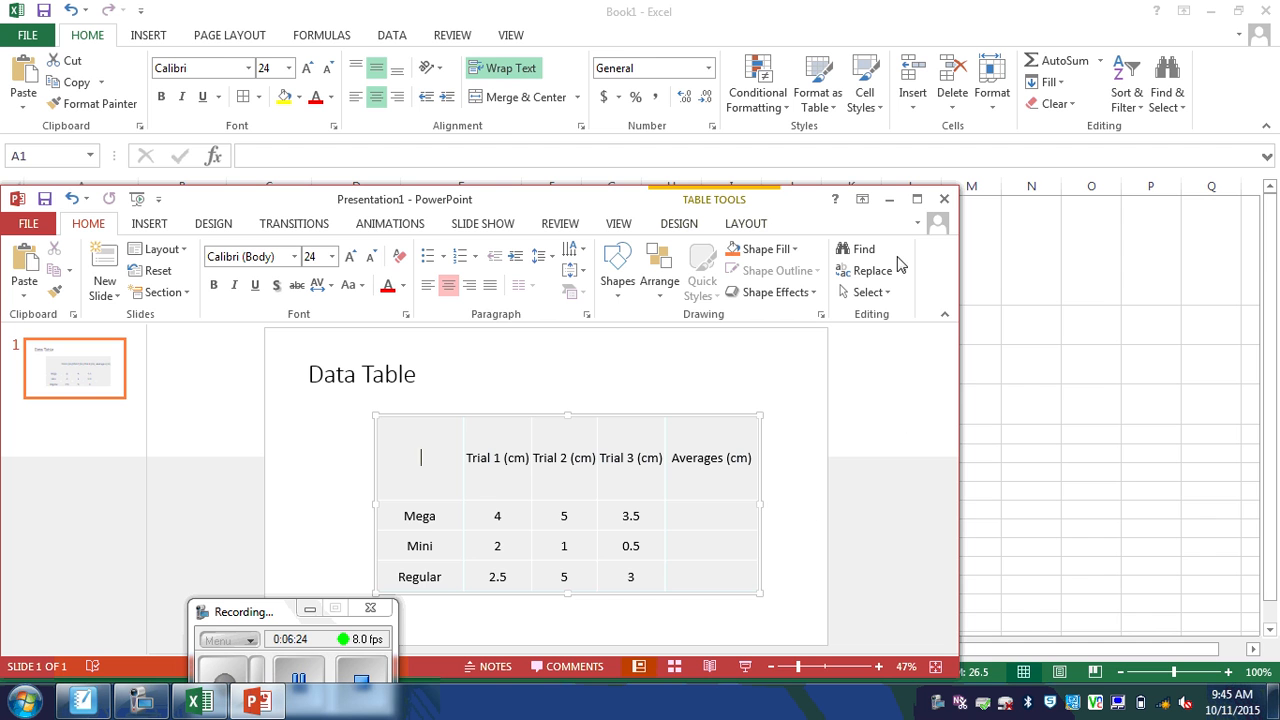
Step: Maximize the PowerPoint window, select the whole table, and show its right-click menu
click(917, 199)
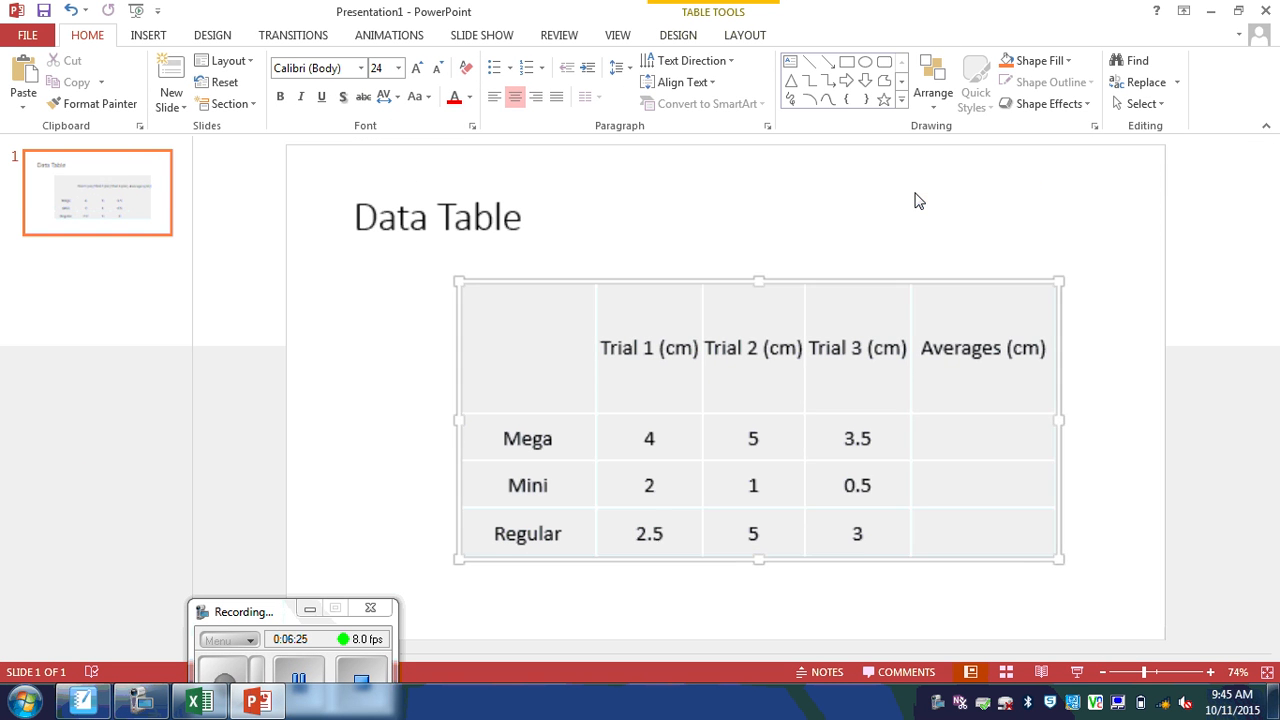
right_click(599, 401)
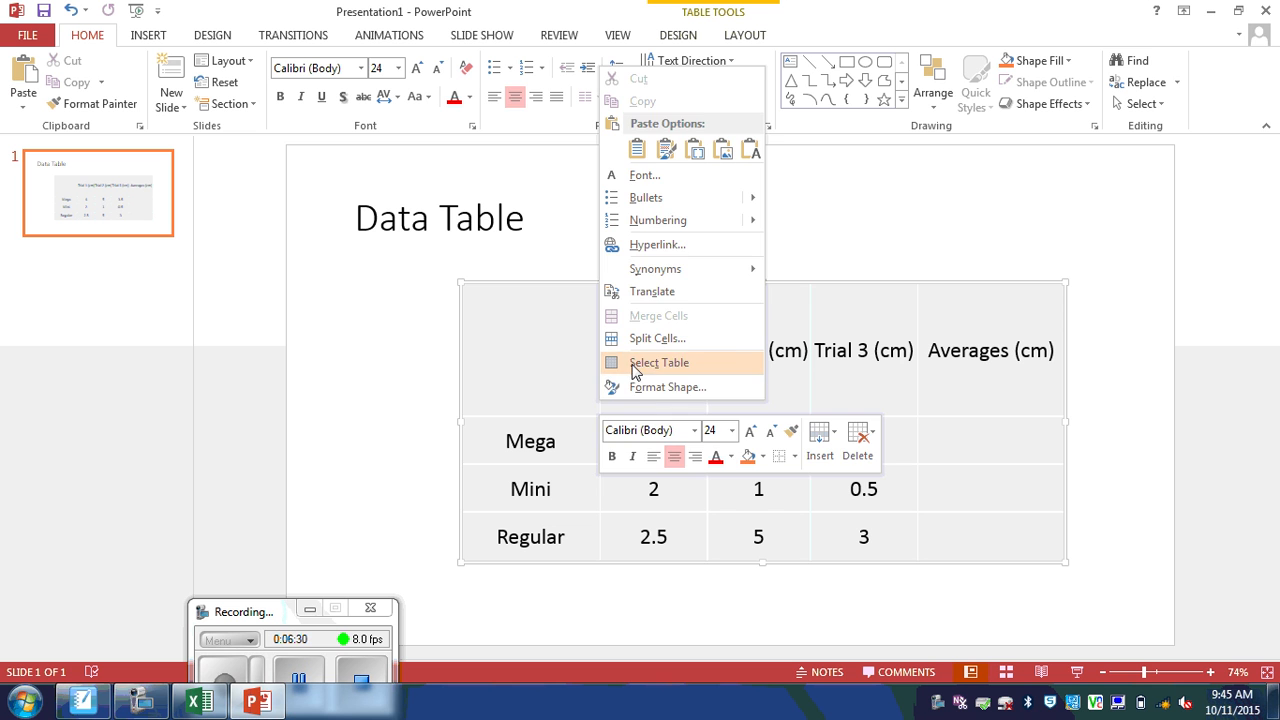
click(636, 363)
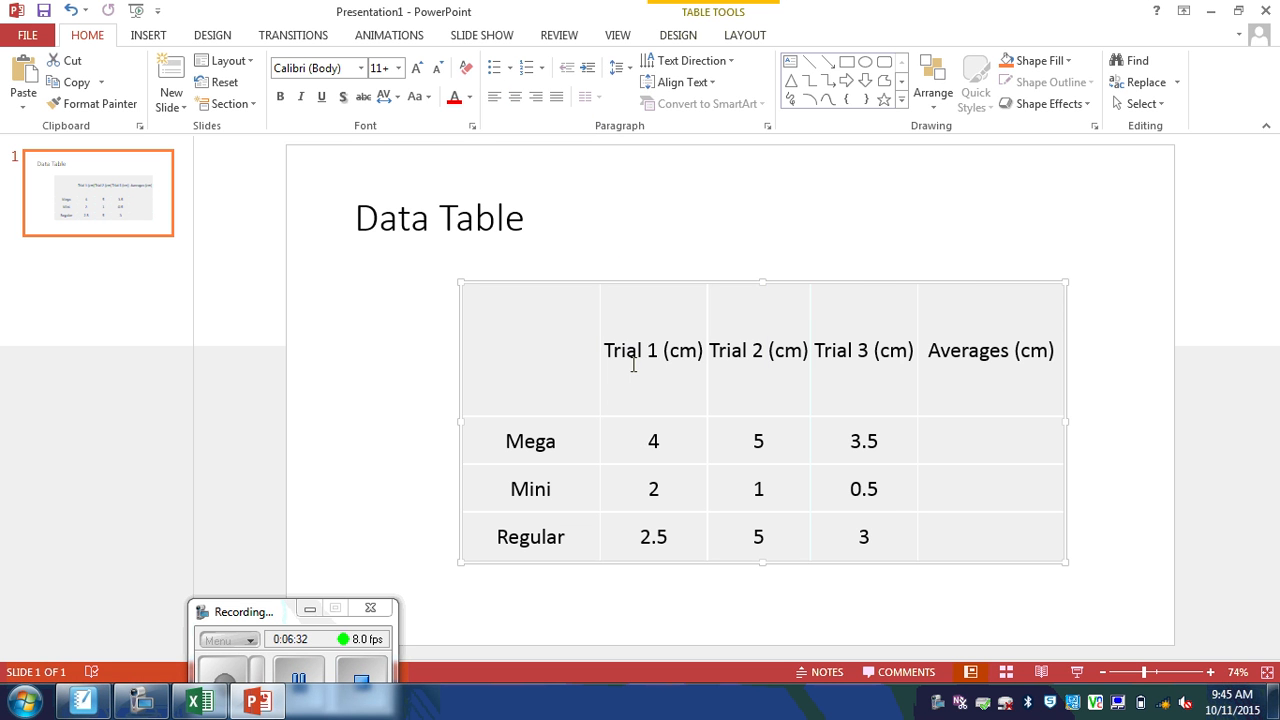
right_click(598, 421)
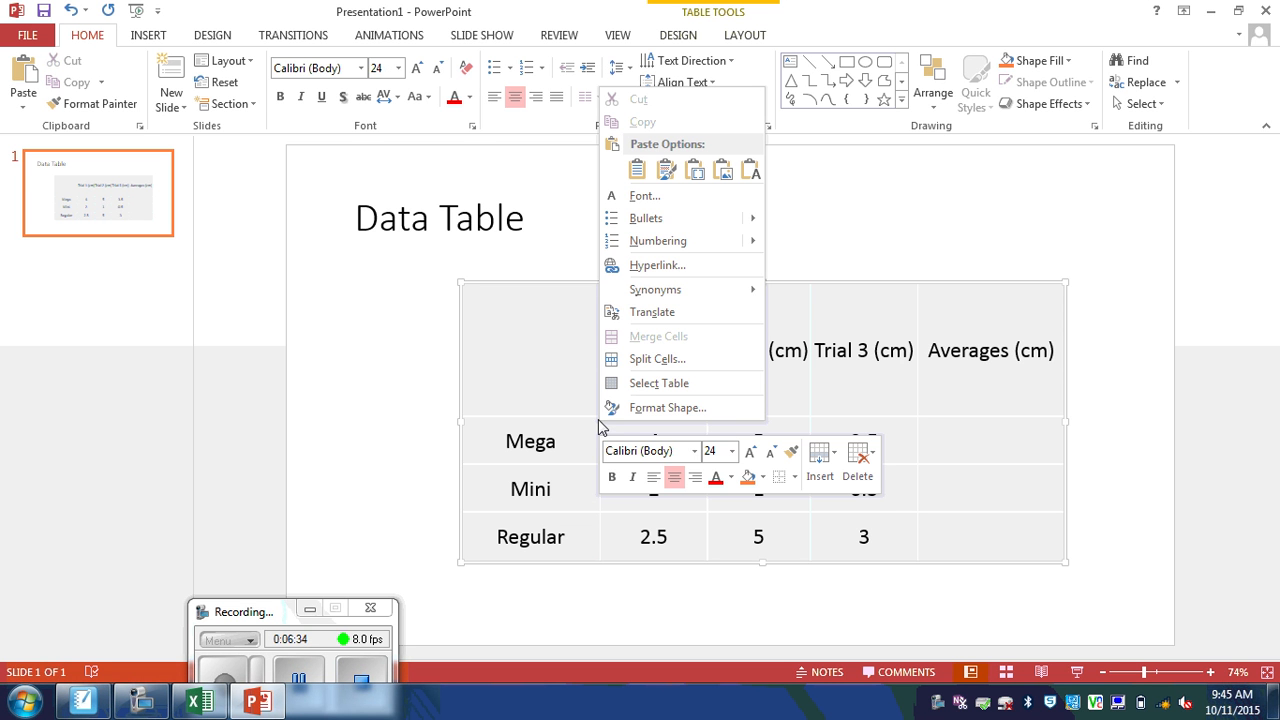